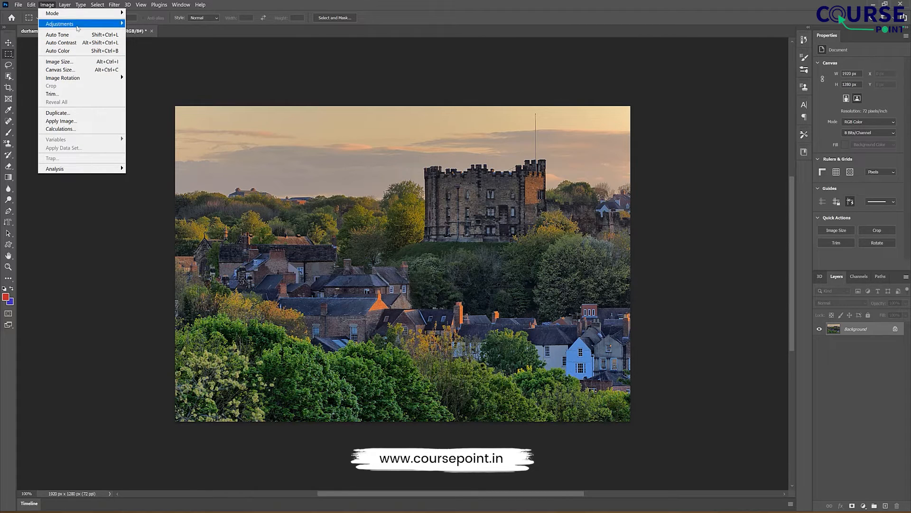
{"action": "mouse_move", "coordinate": [88, 19]}
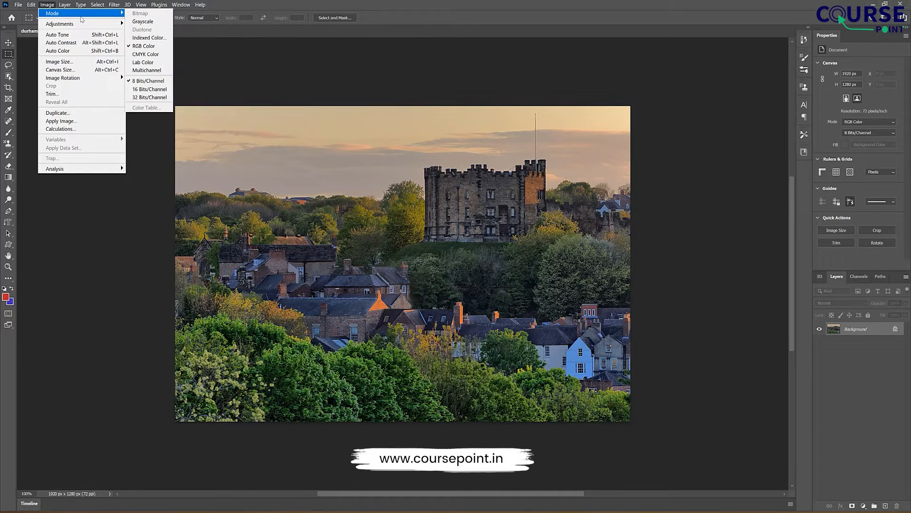
{"action": "left_click", "coordinate": [334, 73]}
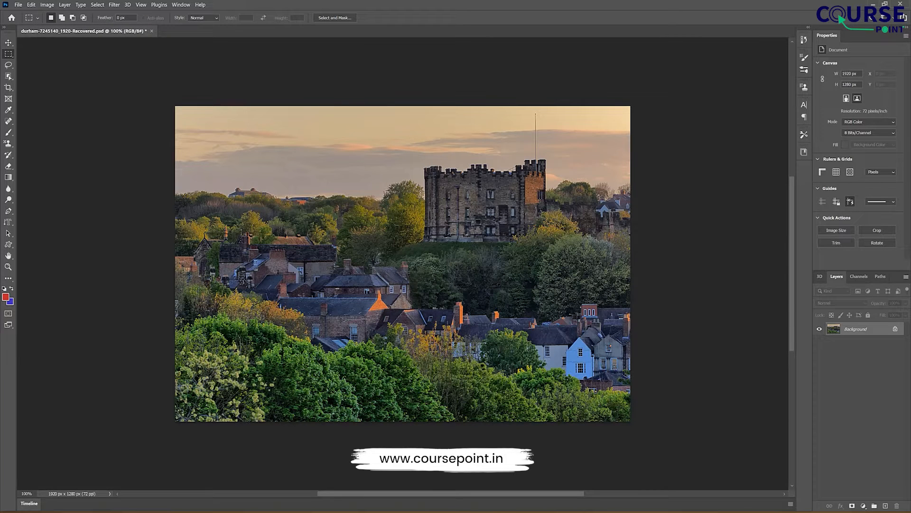
Step: Try converting the image to Grayscale mode, discarding its color information, and undo the conversion
{"action": "left_click", "coordinate": [46, 5]}
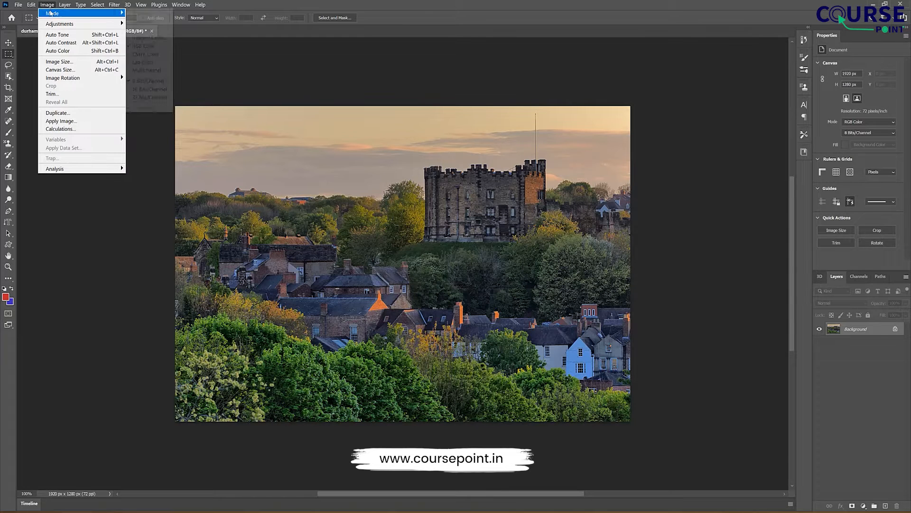
{"action": "mouse_move", "coordinate": [65, 5]}
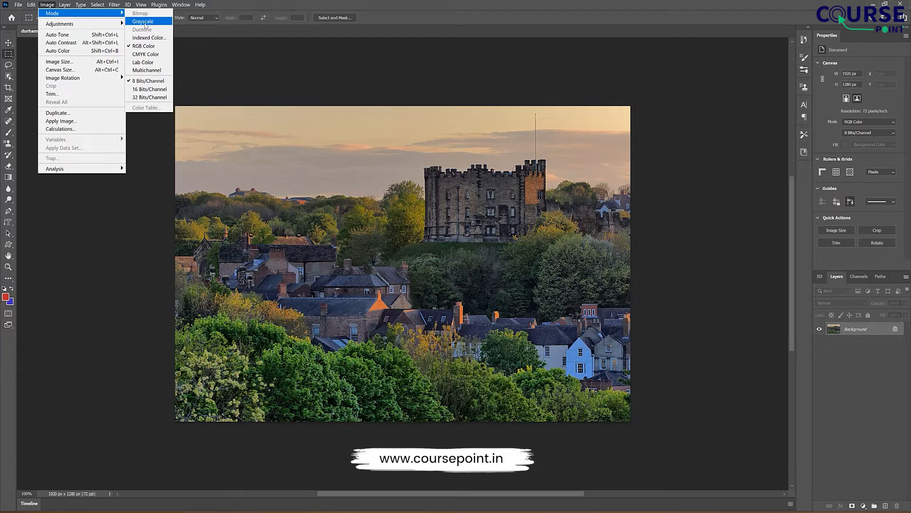
{"action": "left_click", "coordinate": [143, 21]}
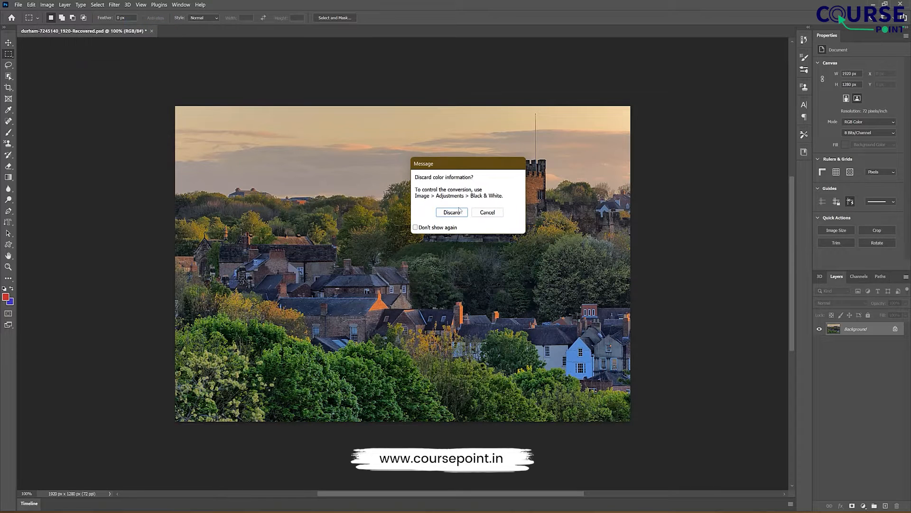
{"action": "left_click", "coordinate": [455, 212]}
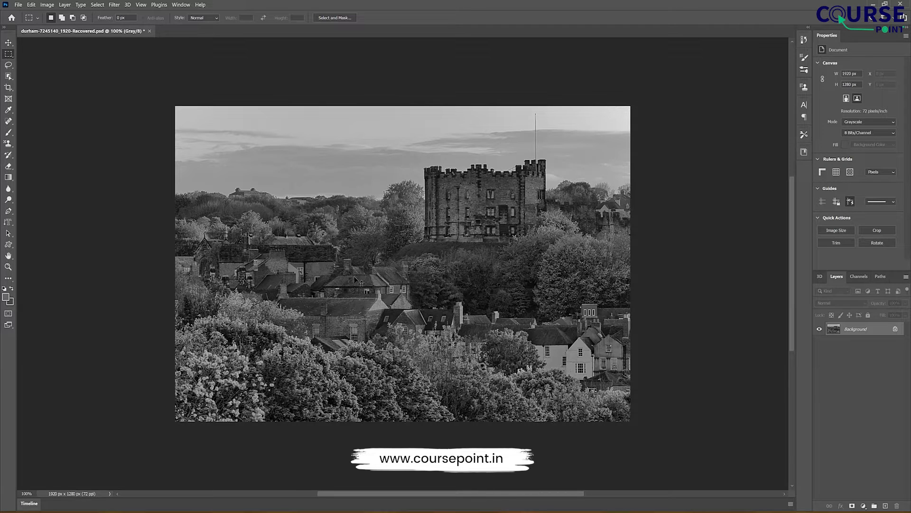
{"action": "key", "text": "ctrl+z"}
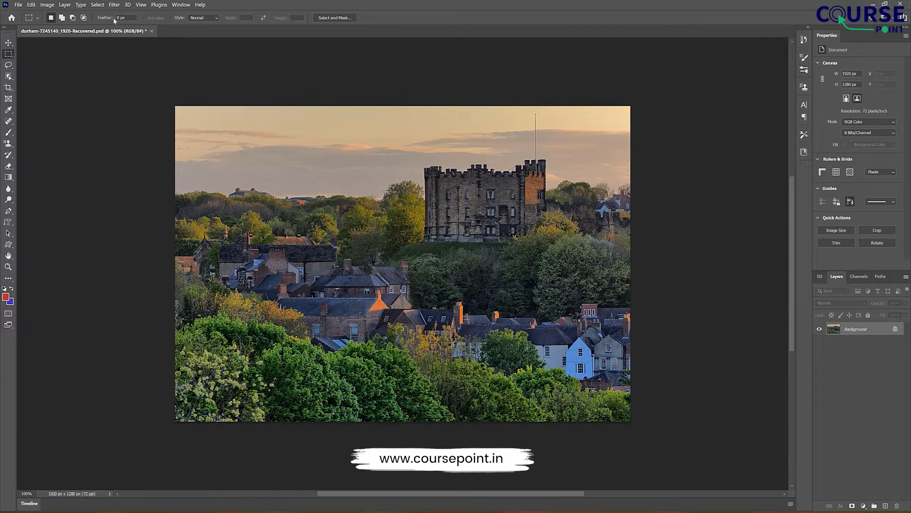
Step: Convert the image to CMYK Color mode, accepting the U.S. Web Coated (SWOP) v2 profile
{"action": "left_click", "coordinate": [47, 4]}
{"action": "mouse_move", "coordinate": [116, 17]}
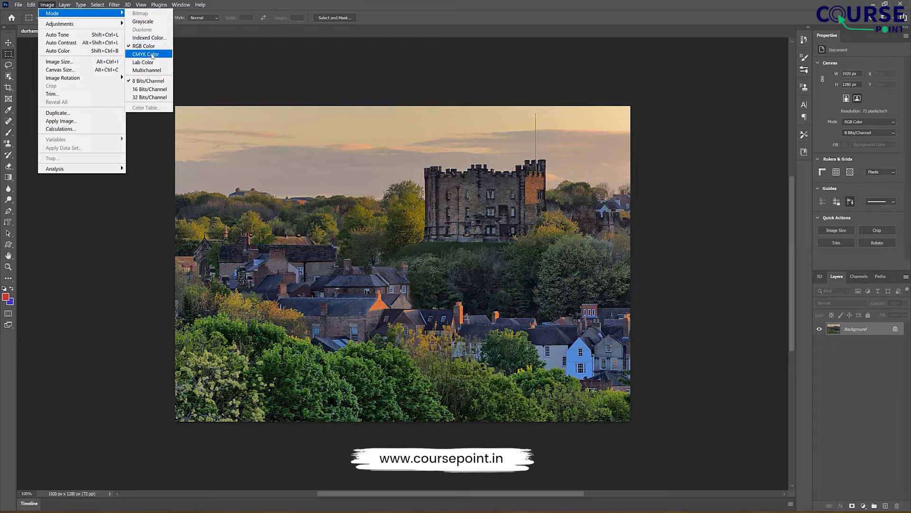
{"action": "left_click", "coordinate": [152, 55]}
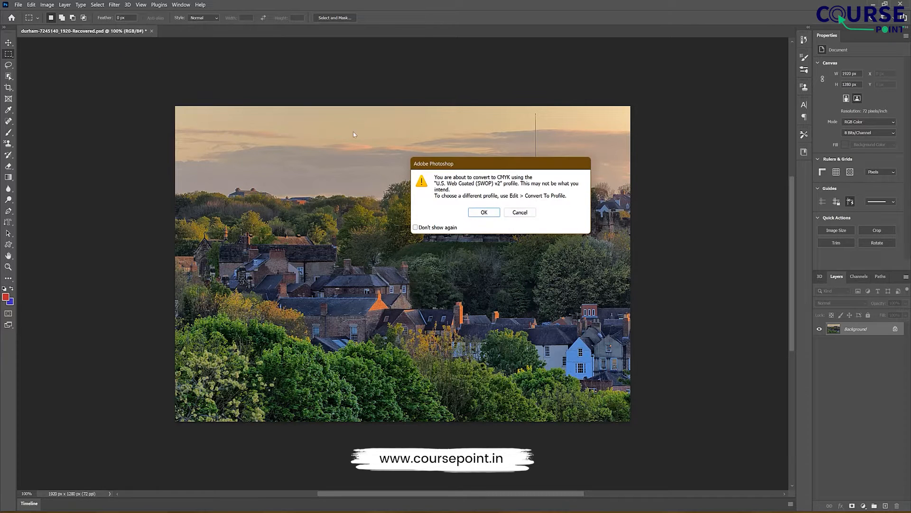
{"action": "left_click", "coordinate": [484, 213]}
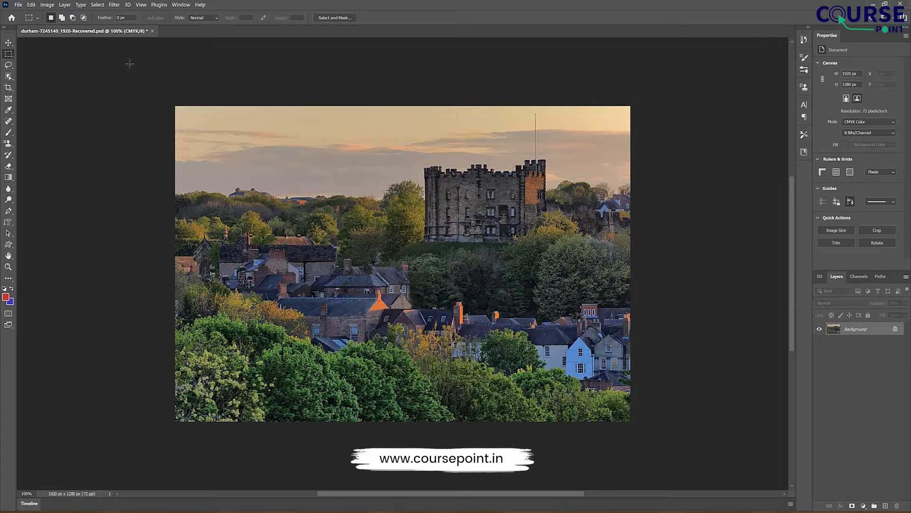
Step: Convert the image back to RGB Color mode
{"action": "left_click", "coordinate": [47, 5]}
{"action": "left_click", "coordinate": [47, 5]}
{"action": "left_click", "coordinate": [47, 5]}
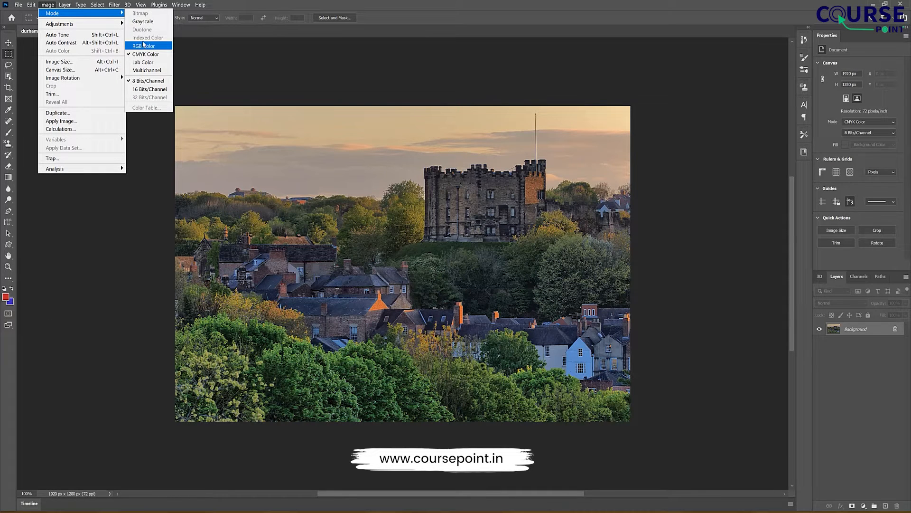
{"action": "left_click", "coordinate": [144, 44]}
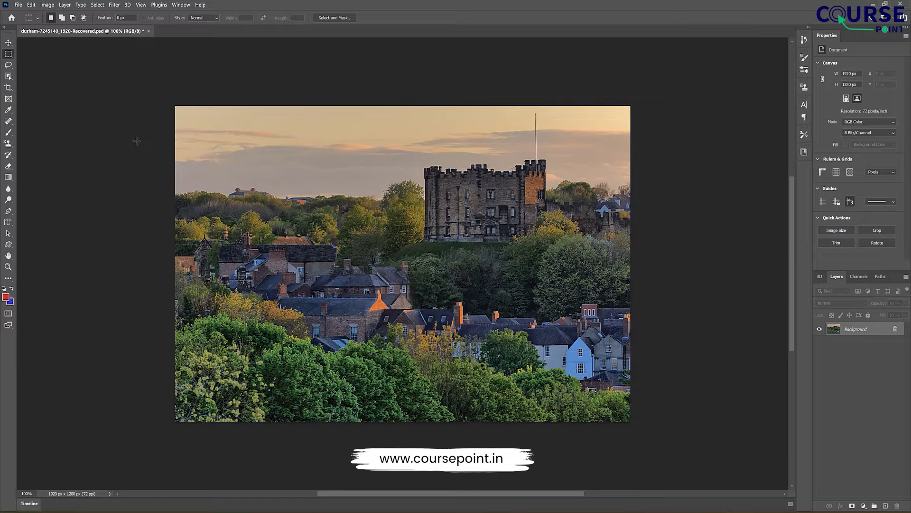
Step: Try a Brightness/Contrast adjustment with brightness 57 and contrast -8, and discard it
{"action": "left_click", "coordinate": [47, 5]}
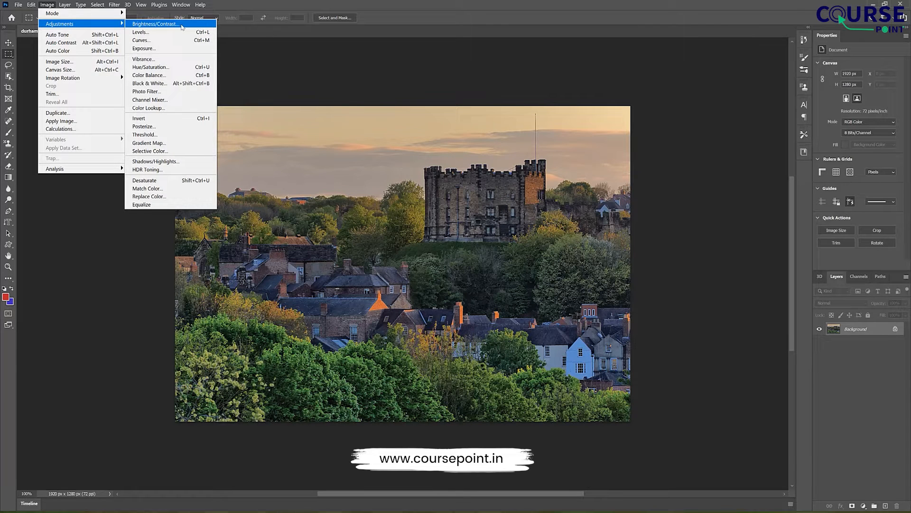
{"action": "left_click", "coordinate": [182, 27]}
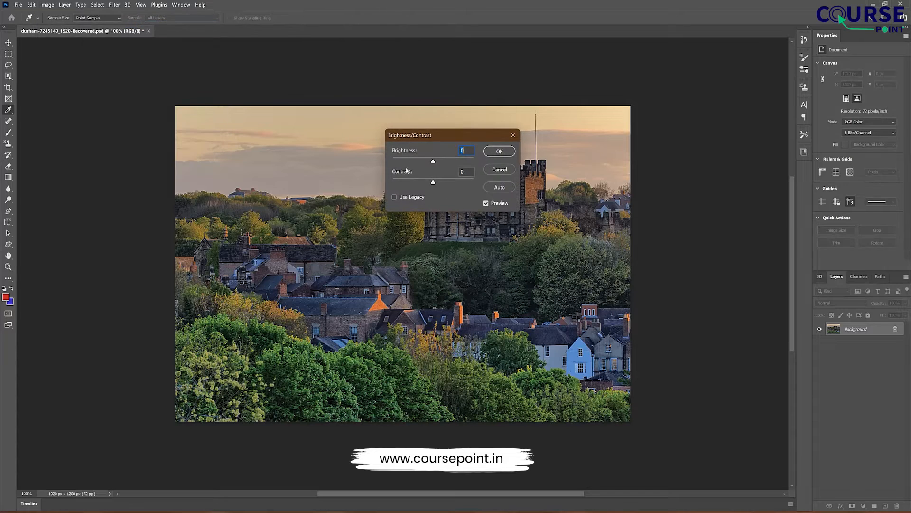
{"action": "left_click_drag", "start_coordinate": [433, 162], "coordinate": [475, 215]}
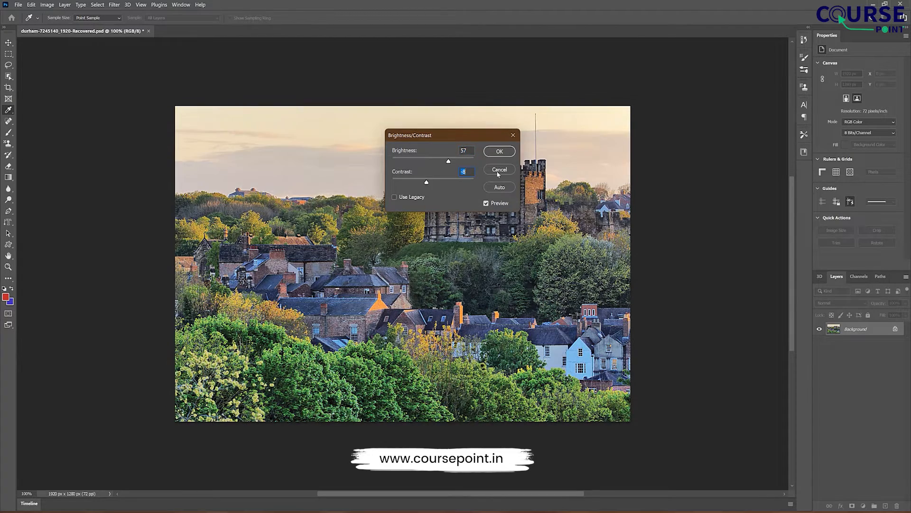
{"action": "left_click", "coordinate": [500, 169]}
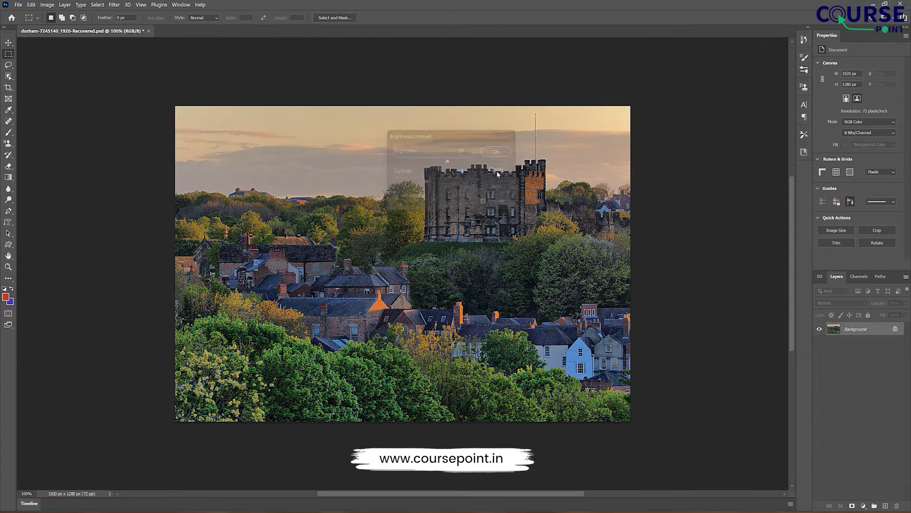
Step: Try the Darker and Increase Contrast 1 presets in a Levels adjustment, and return to the Default preset
{"action": "left_click", "coordinate": [47, 5]}
{"action": "mouse_move", "coordinate": [70, 25]}
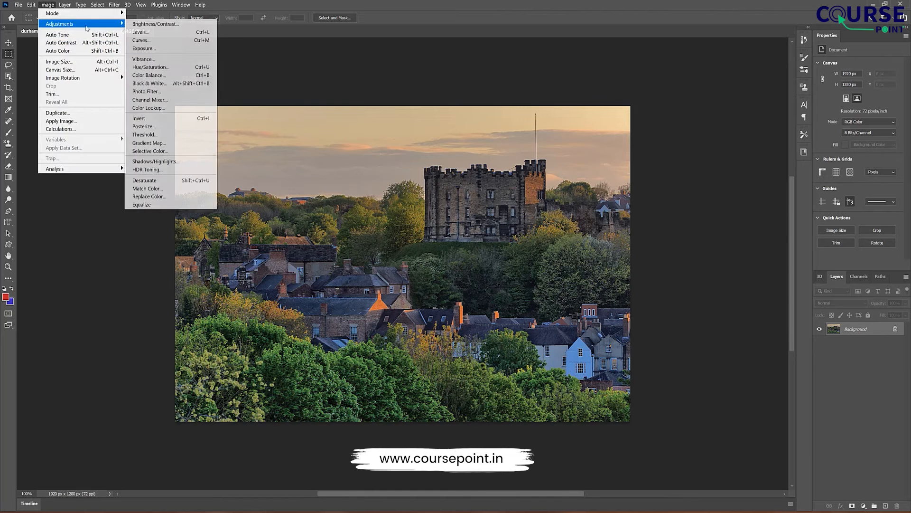
{"action": "left_click", "coordinate": [151, 32]}
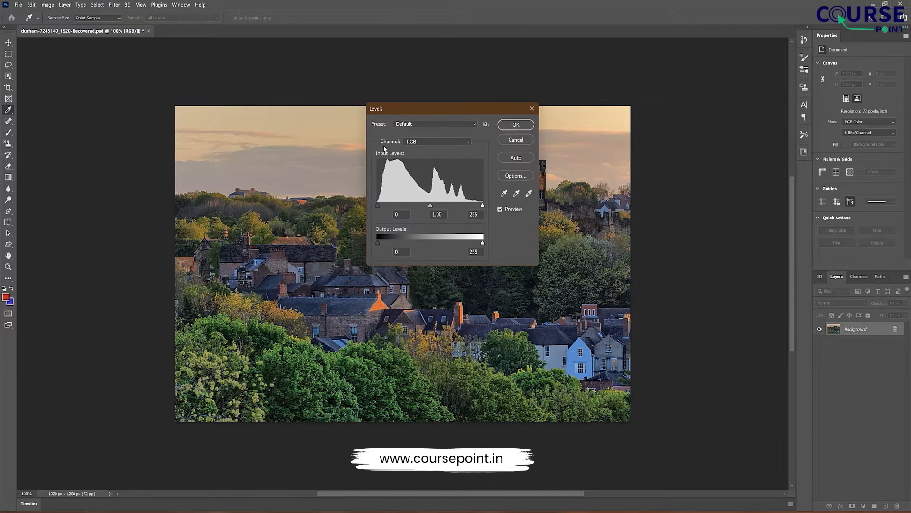
{"action": "left_click", "coordinate": [418, 123]}
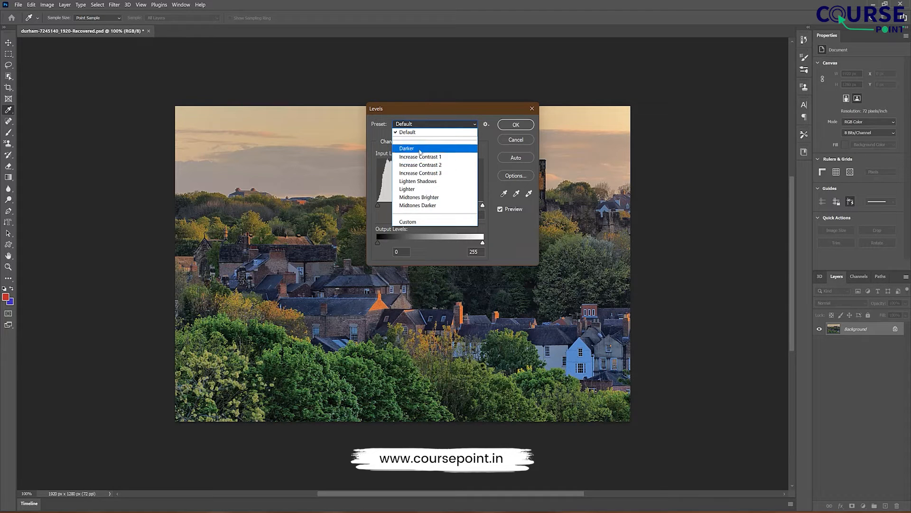
{"action": "left_click", "coordinate": [419, 149]}
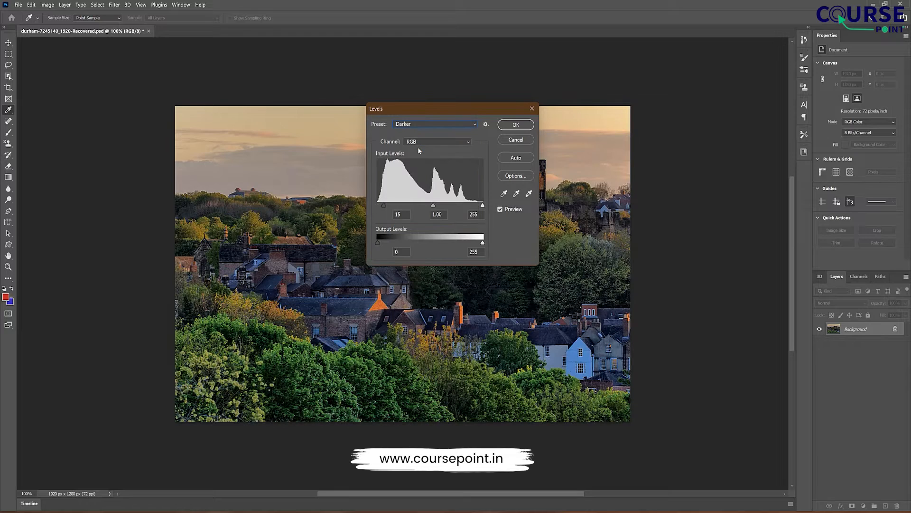
{"action": "left_click", "coordinate": [420, 121]}
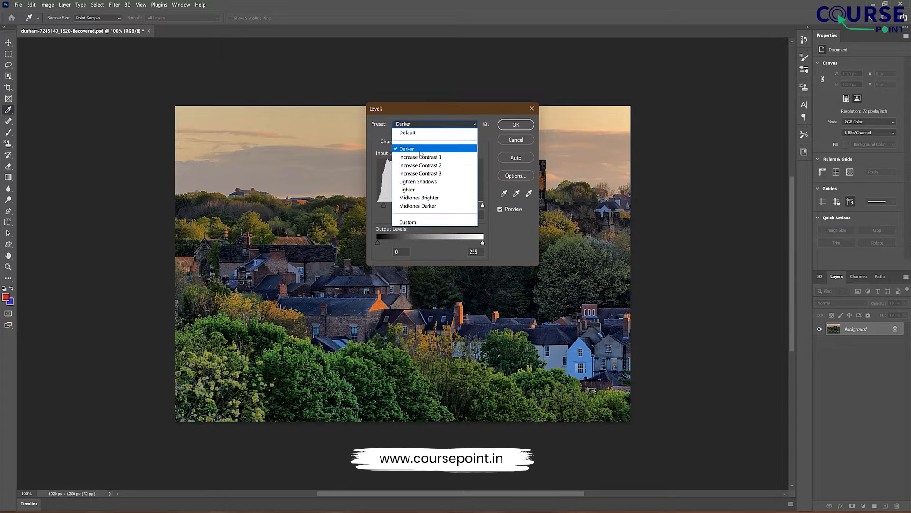
{"action": "left_click", "coordinate": [421, 158]}
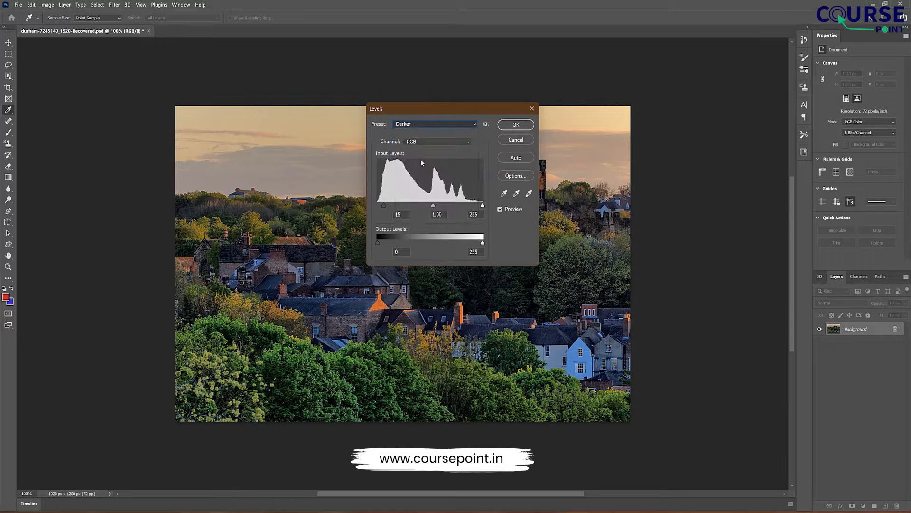
{"action": "left_click", "coordinate": [413, 127]}
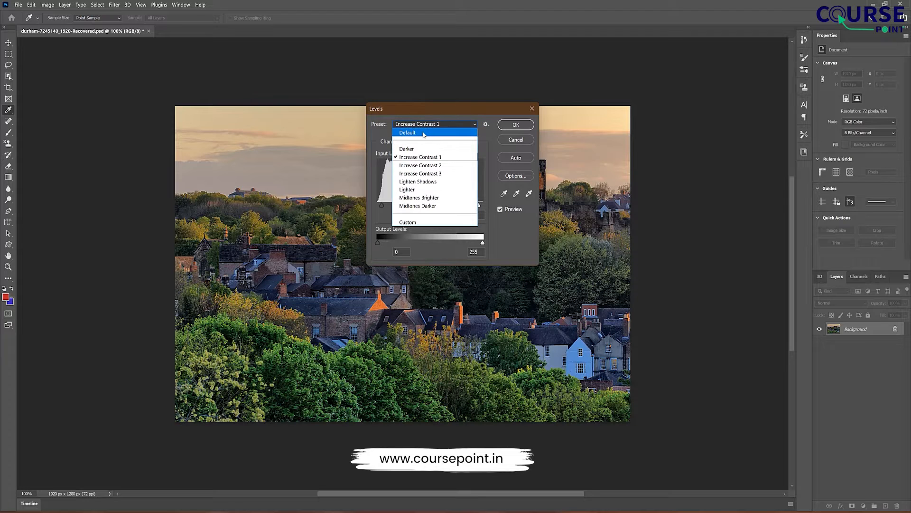
{"action": "left_click", "coordinate": [423, 133]}
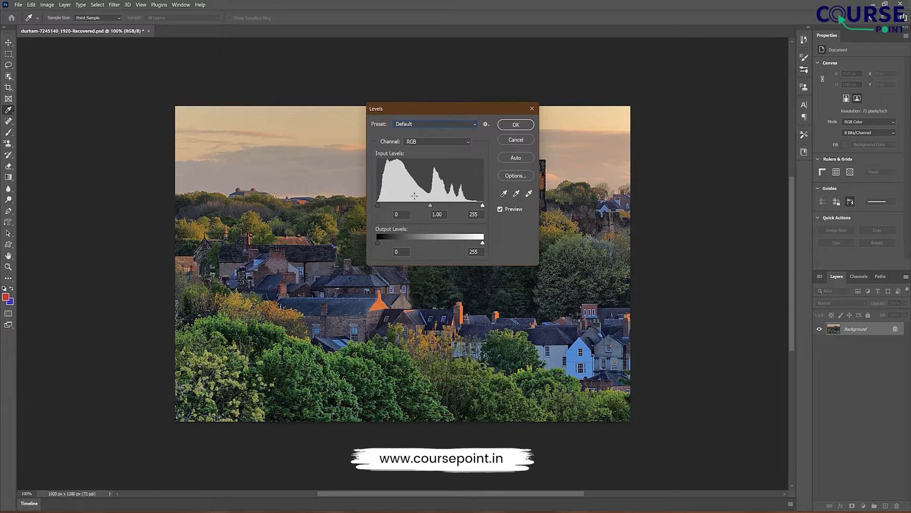
Step: Try custom Levels with input levels of 10, 1.12 and 217 and output levels of 10 and 242
{"action": "left_click_drag", "start_coordinate": [378, 205], "coordinate": [428, 209]}
{"action": "mouse_move", "coordinate": [482, 207]}
{"action": "left_mouse_down"}
{"action": "mouse_move", "coordinate": [455, 210]}
{"action": "mouse_move", "coordinate": [477, 209]}
{"action": "mouse_move", "coordinate": [466, 206]}
{"action": "left_mouse_up"}
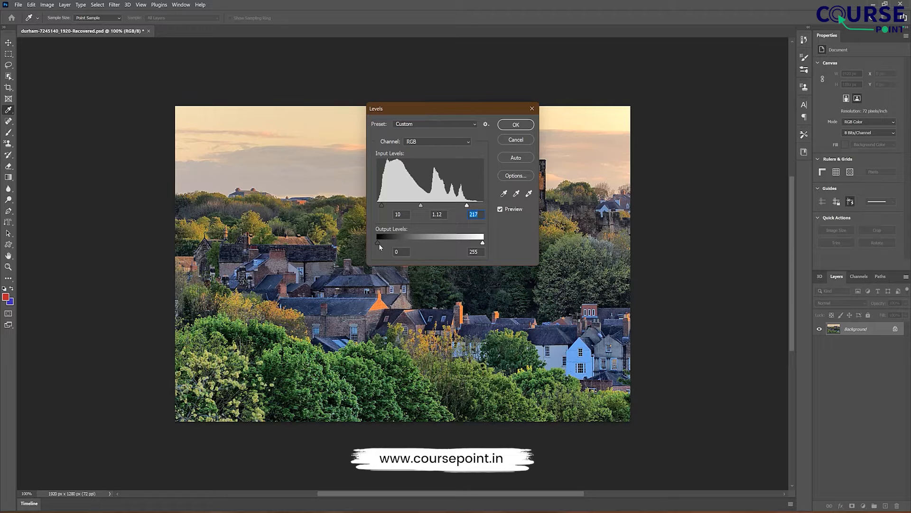
{"action": "mouse_move", "coordinate": [380, 244]}
{"action": "left_mouse_down"}
{"action": "mouse_move", "coordinate": [395, 246]}
{"action": "mouse_move", "coordinate": [386, 249]}
{"action": "left_mouse_up"}
{"action": "left_click_drag", "start_coordinate": [482, 243], "coordinate": [477, 243]}
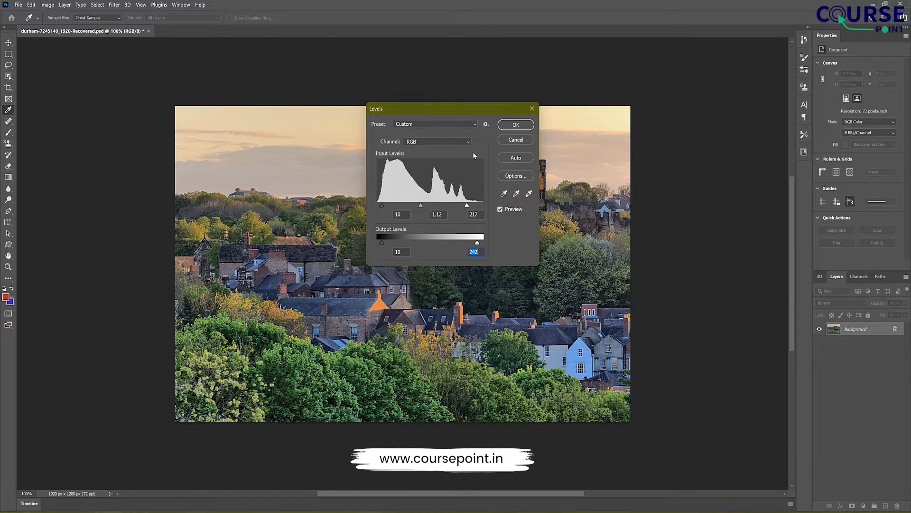
Step: Try a brightening Curves adjustment on the RGB channel with a shadow point and a second point at input 125, output 216
{"action": "left_click", "coordinate": [47, 4]}
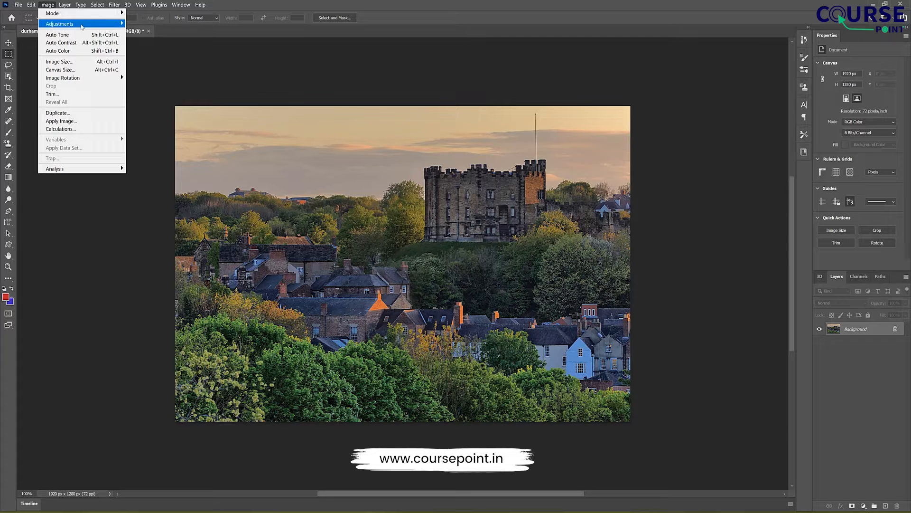
{"action": "mouse_move", "coordinate": [115, 24]}
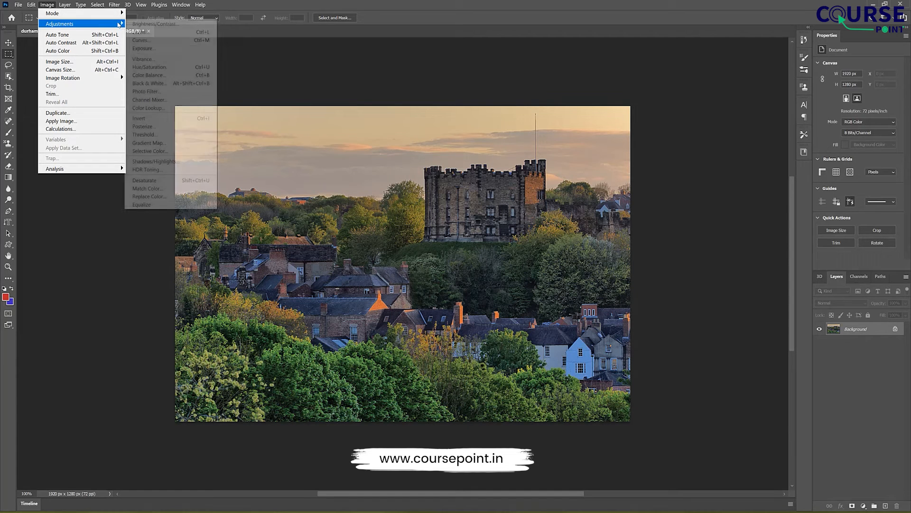
{"action": "left_click", "coordinate": [152, 43]}
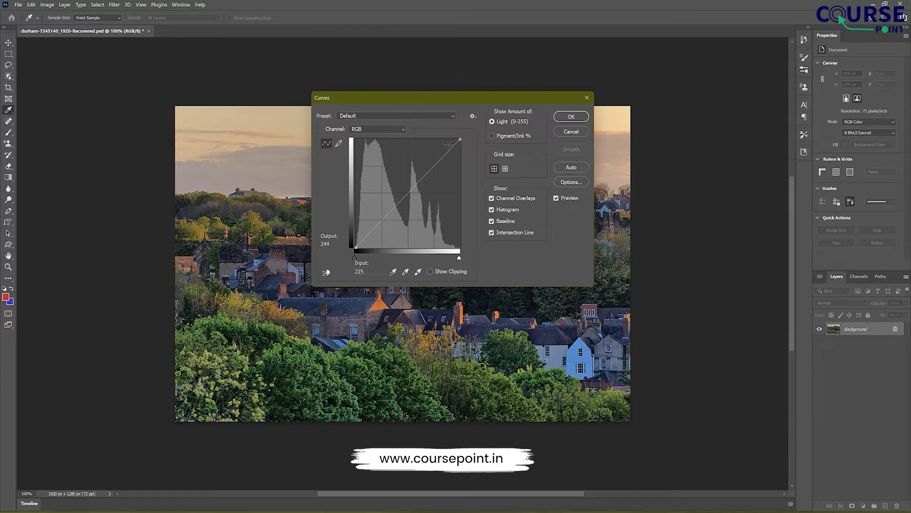
{"action": "left_click", "coordinate": [388, 213]}
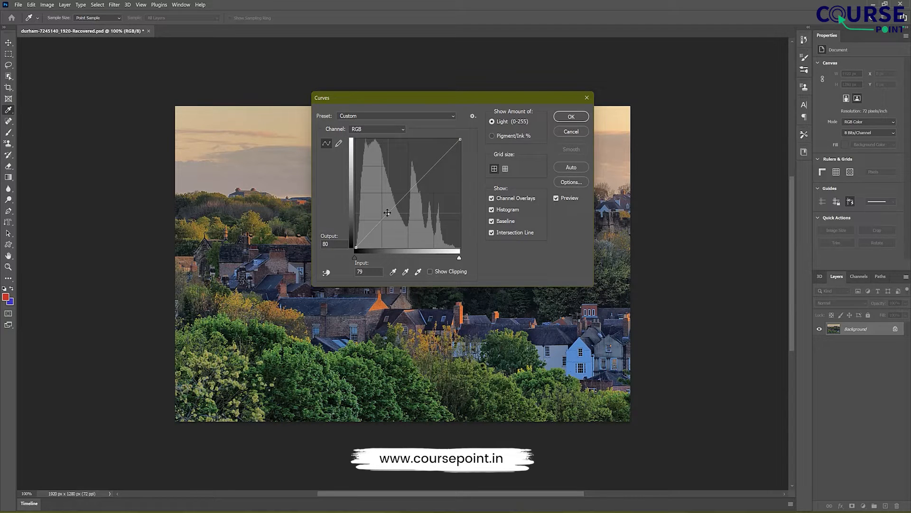
{"action": "left_click_drag", "start_coordinate": [387, 213], "coordinate": [368, 219]}
{"action": "left_click", "coordinate": [398, 173]}
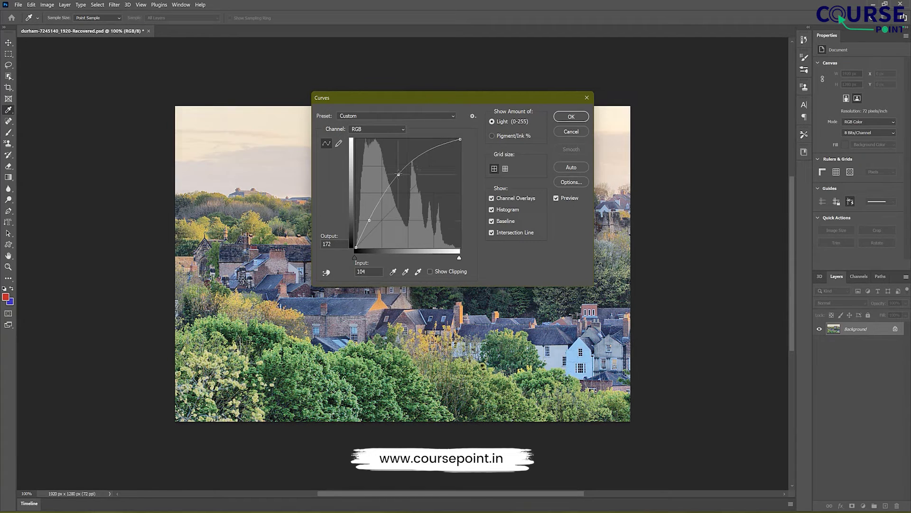
{"action": "left_click_drag", "start_coordinate": [398, 174], "coordinate": [407, 155]}
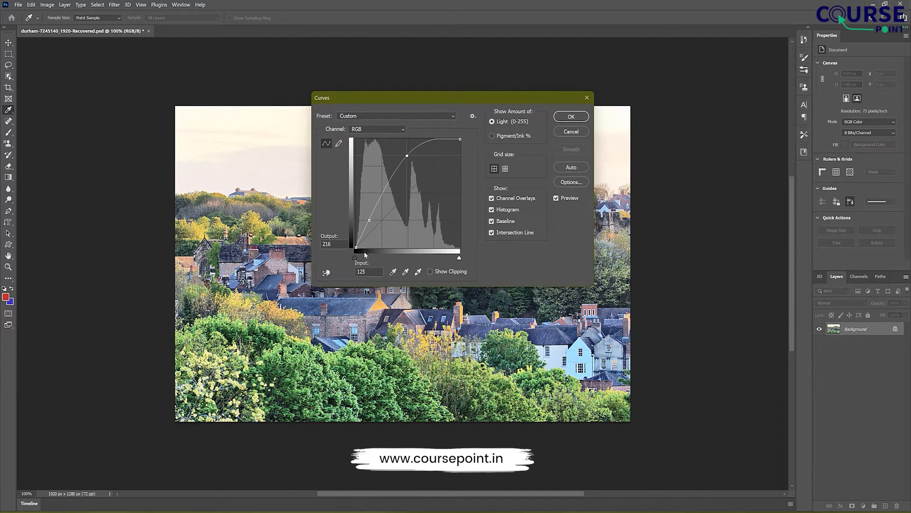
{"action": "mouse_move", "coordinate": [354, 257]}
{"action": "left_mouse_down"}
{"action": "mouse_move", "coordinate": [367, 259]}
{"action": "mouse_move", "coordinate": [358, 269]}
{"action": "left_mouse_up"}
{"action": "mouse_move", "coordinate": [459, 258]}
{"action": "left_mouse_down"}
{"action": "mouse_move", "coordinate": [407, 258]}
{"action": "mouse_move", "coordinate": [462, 260]}
{"action": "left_mouse_up"}
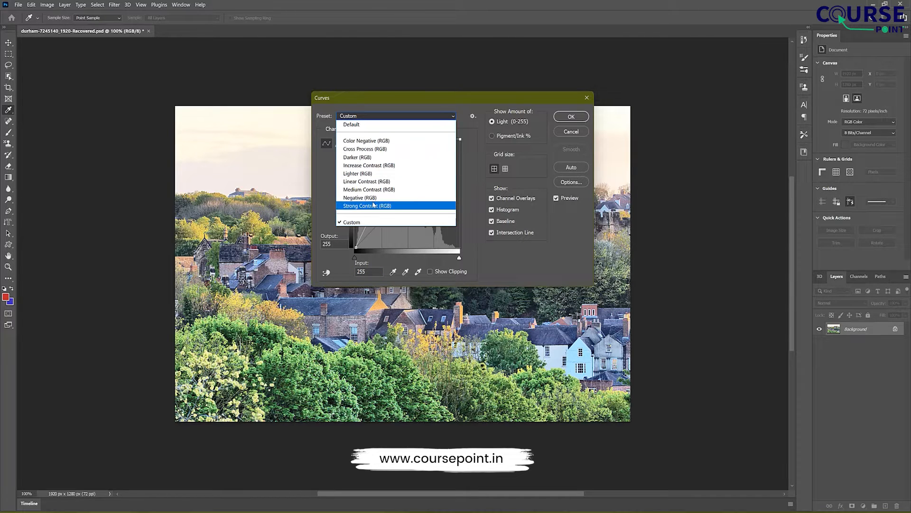
Step: Try the Darker (RGB) and Lighter (RGB) presets in the Curves adjustment, and discard the adjustment
{"action": "left_click", "coordinate": [374, 157]}
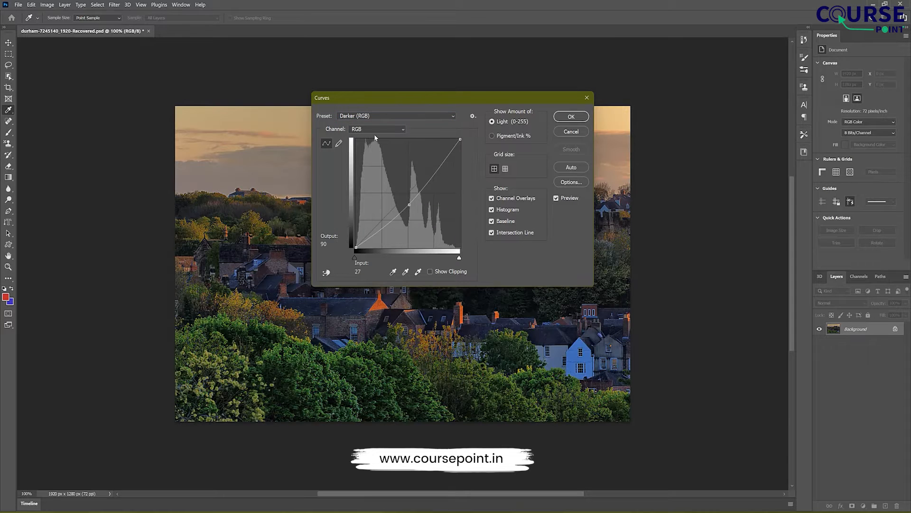
{"action": "left_click", "coordinate": [397, 117]}
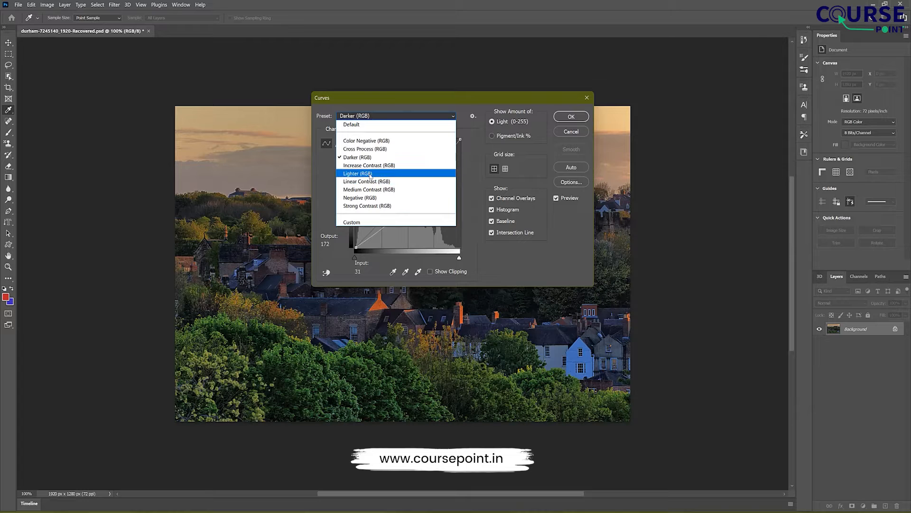
{"action": "left_click", "coordinate": [370, 174]}
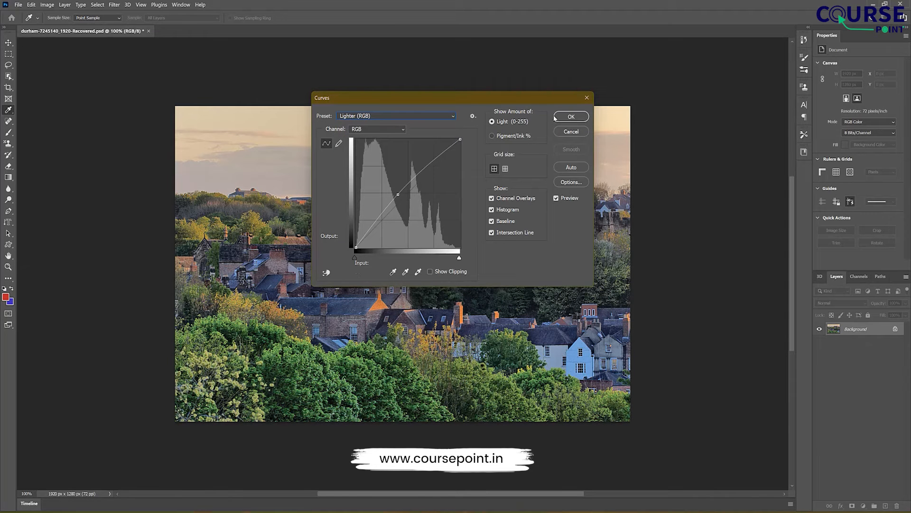
{"action": "left_click", "coordinate": [574, 133]}
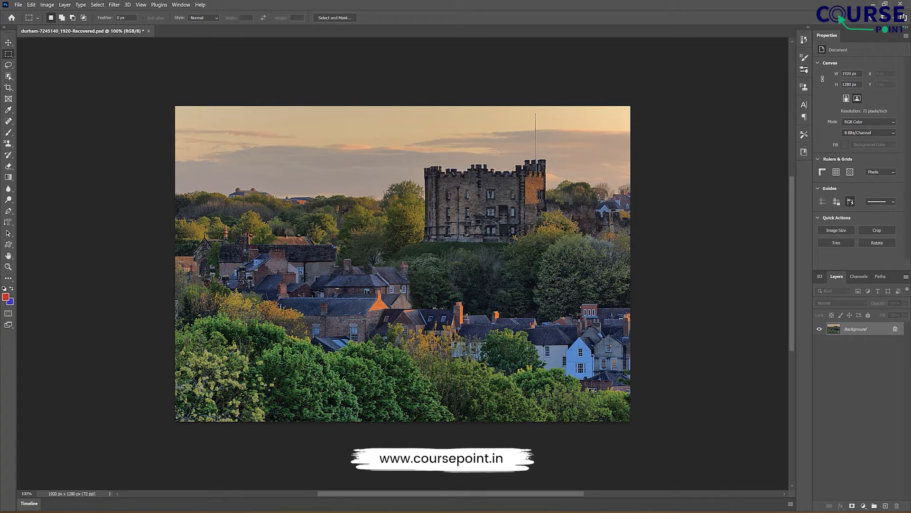
Step: Try an Exposure adjustment with exposure +0.61, offset -0.0613 and gamma correction 0.88, and discard it
{"action": "left_click", "coordinate": [47, 5]}
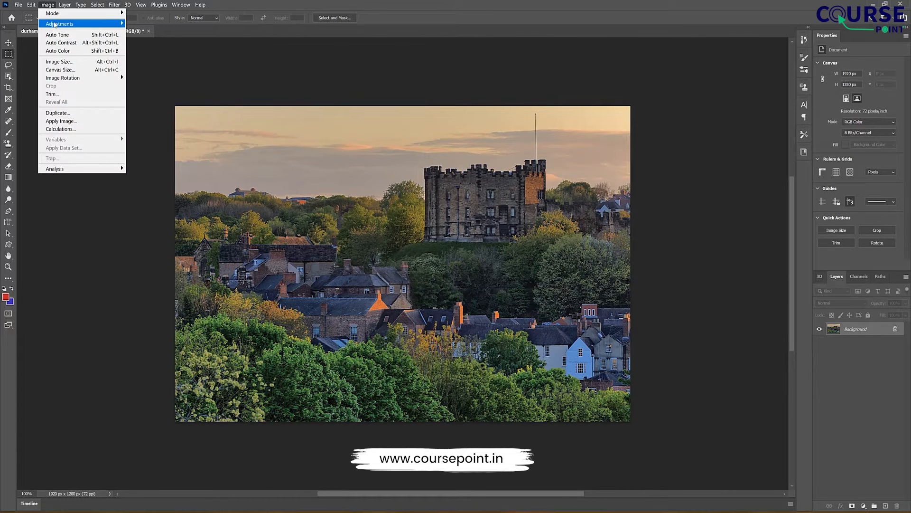
{"action": "mouse_move", "coordinate": [85, 24]}
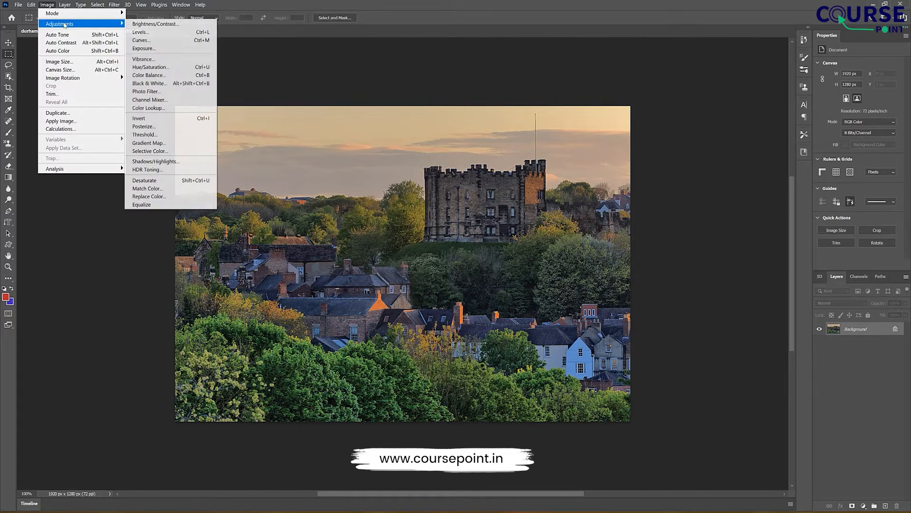
{"action": "left_click", "coordinate": [169, 48]}
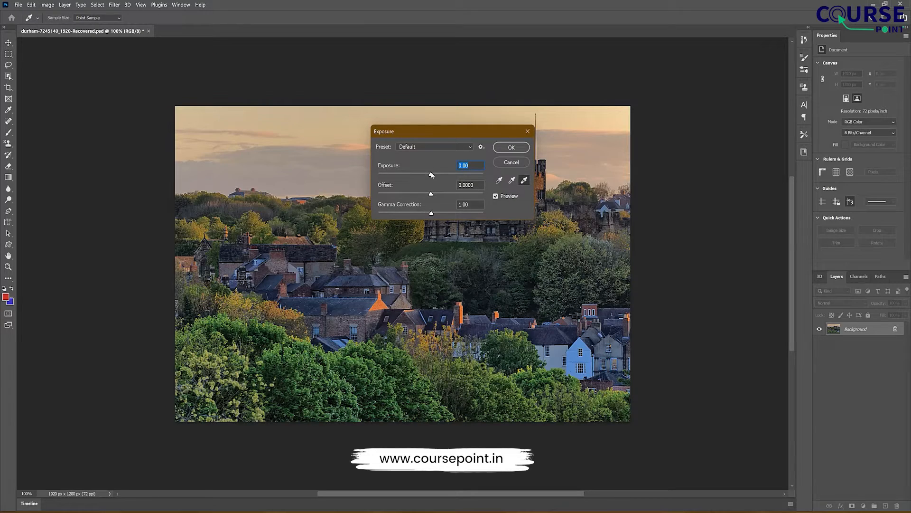
{"action": "left_click_drag", "start_coordinate": [431, 174], "coordinate": [436, 214]}
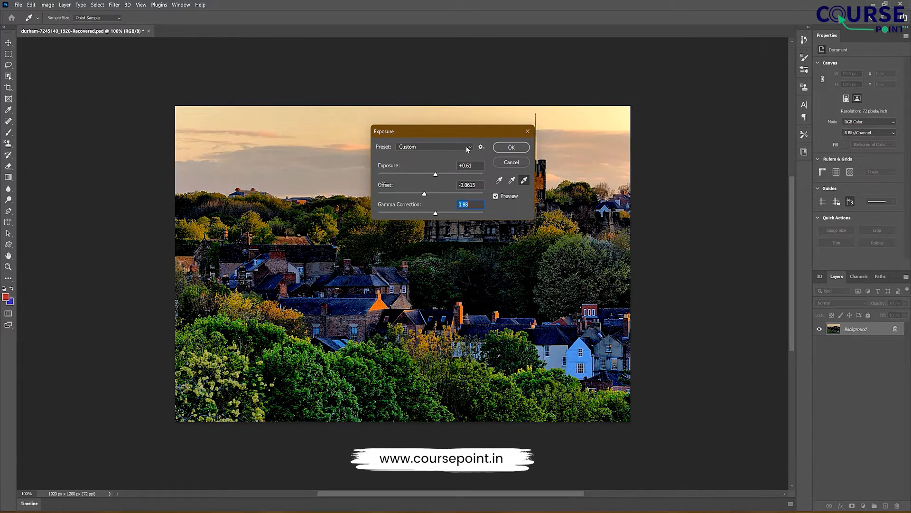
{"action": "left_click", "coordinate": [528, 131]}
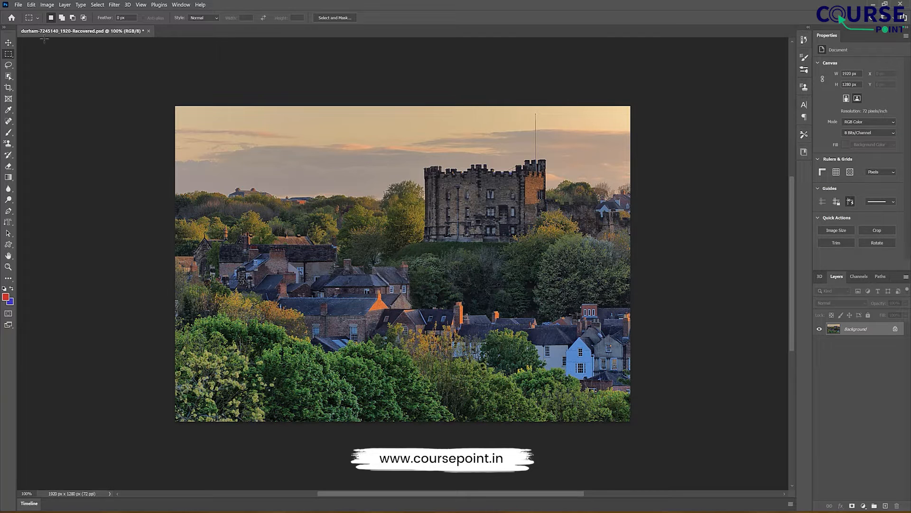
Step: Try a Photo Filter adjustment with a custom blue colour (000bec) at 96% density
{"action": "left_click", "coordinate": [48, 5]}
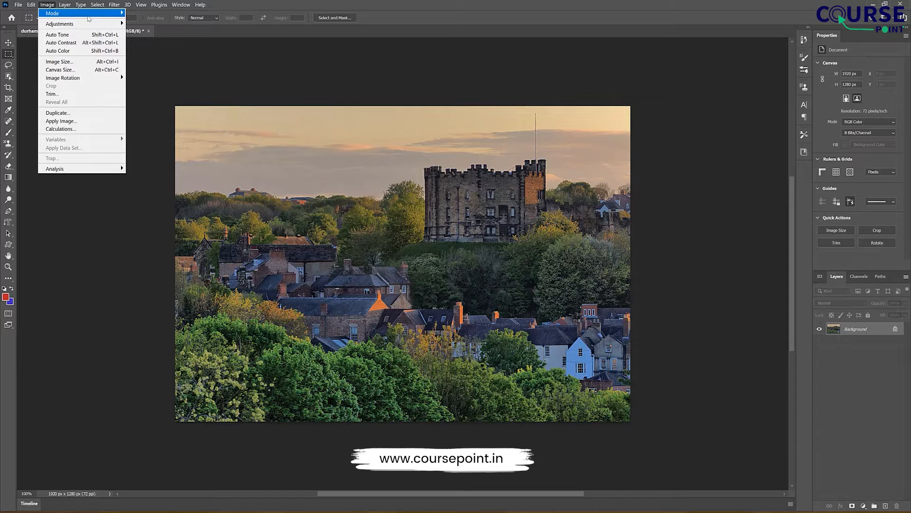
{"action": "mouse_move", "coordinate": [95, 25]}
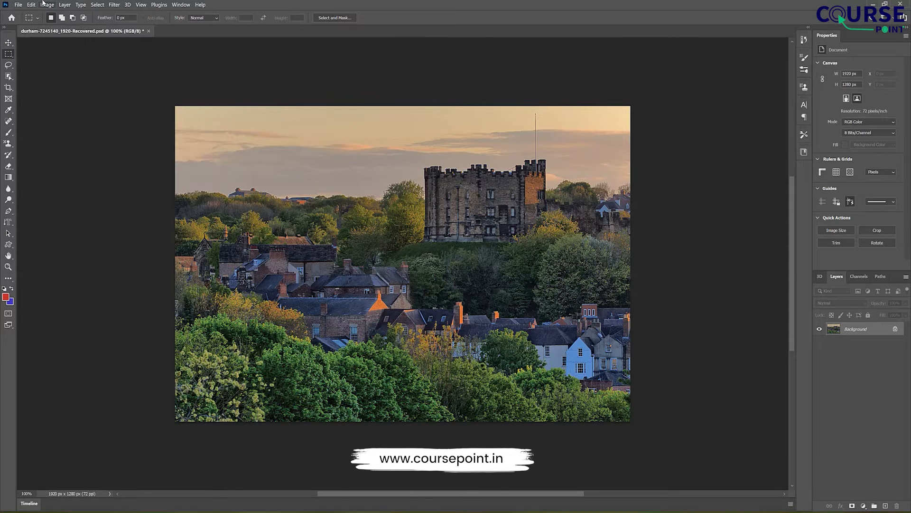
{"action": "left_click", "coordinate": [45, 4]}
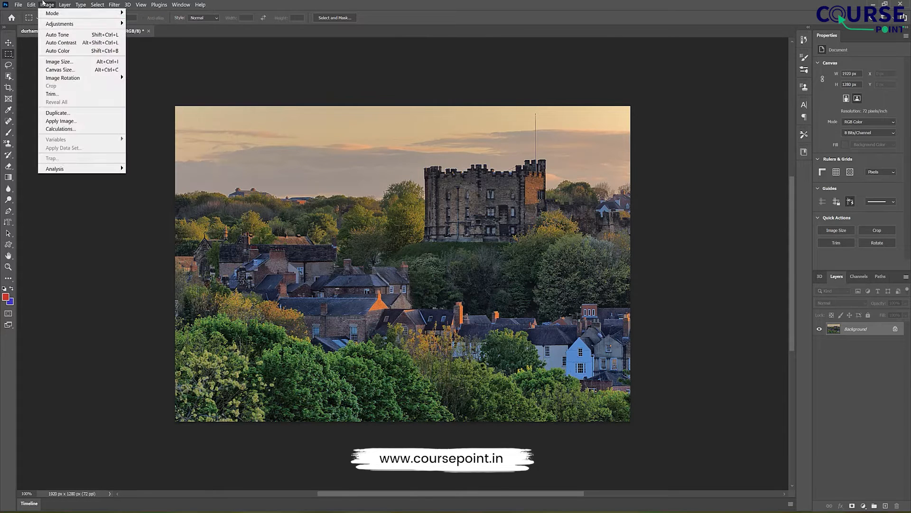
{"action": "mouse_move", "coordinate": [80, 26]}
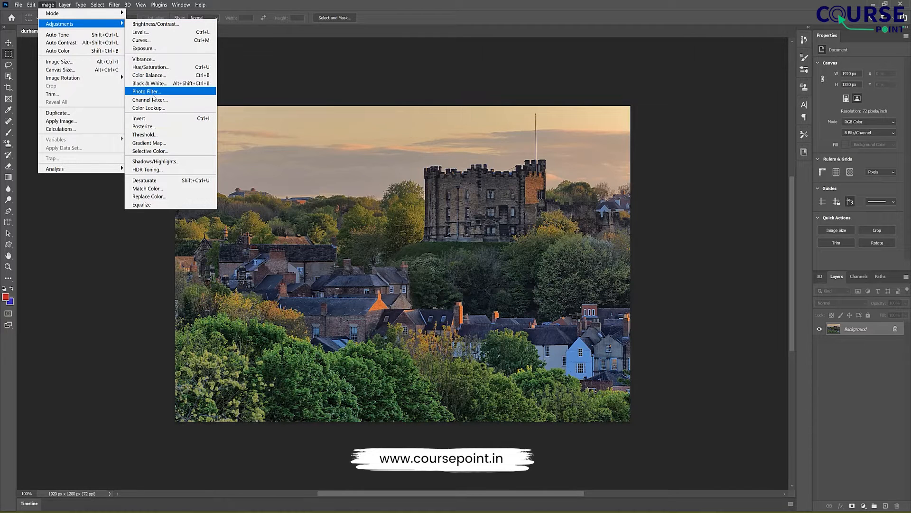
{"action": "left_click", "coordinate": [152, 93]}
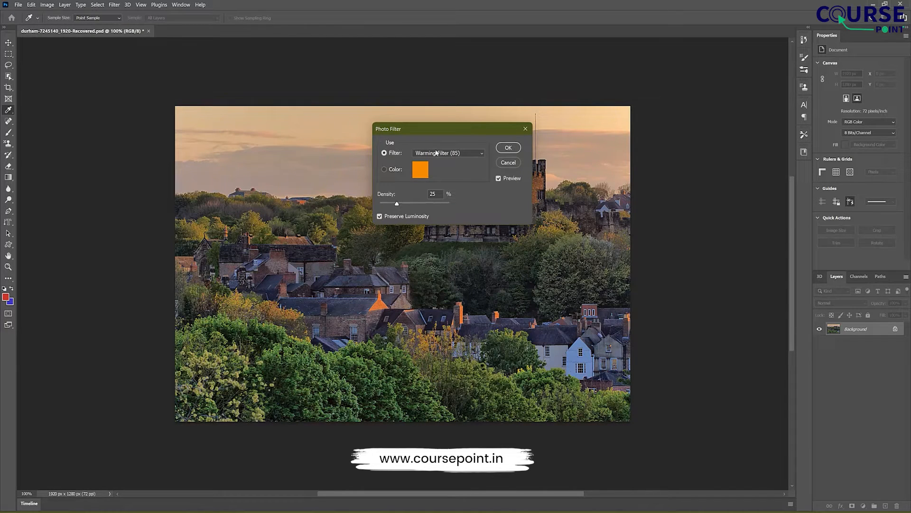
{"action": "left_click_drag", "start_coordinate": [436, 129], "coordinate": [613, 174]}
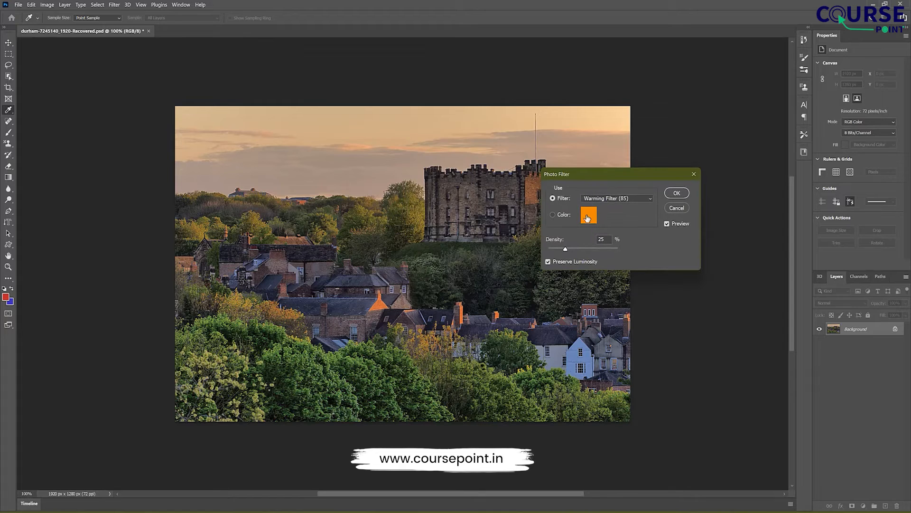
{"action": "left_click", "coordinate": [588, 216]}
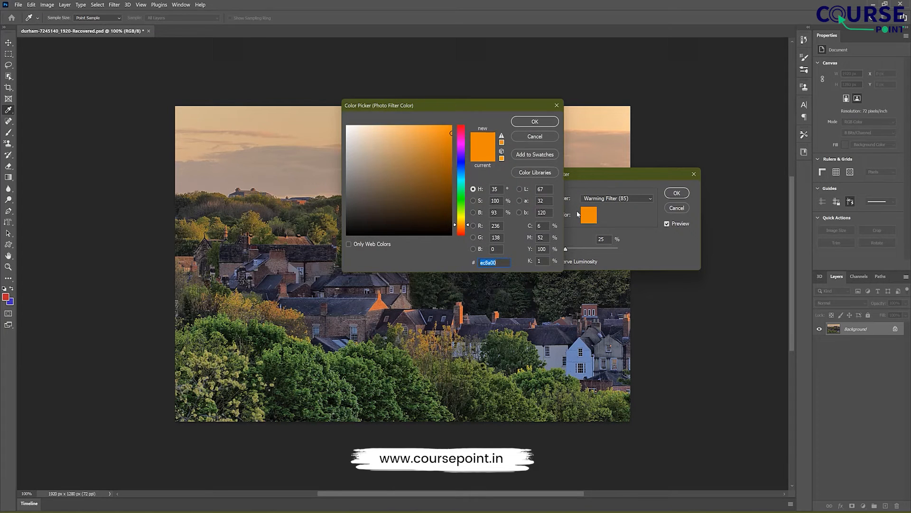
{"action": "left_click", "coordinate": [463, 163]}
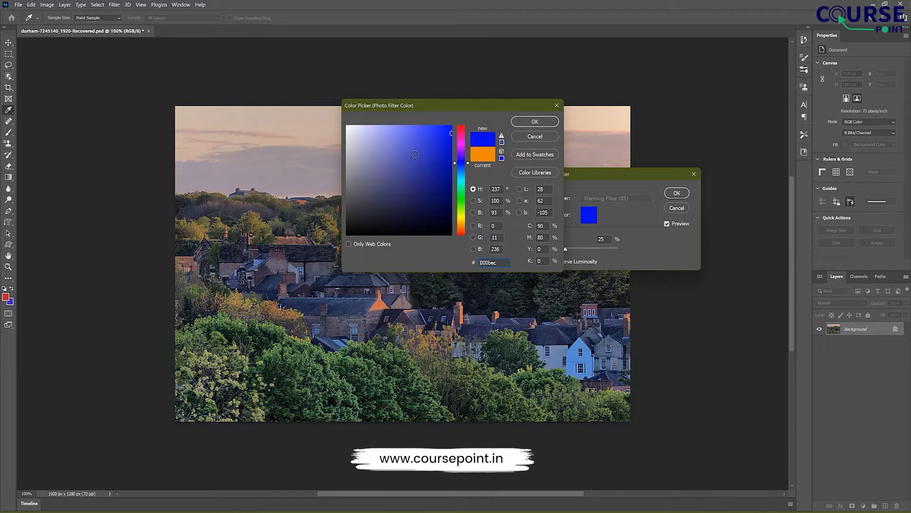
{"action": "left_click", "coordinate": [524, 122]}
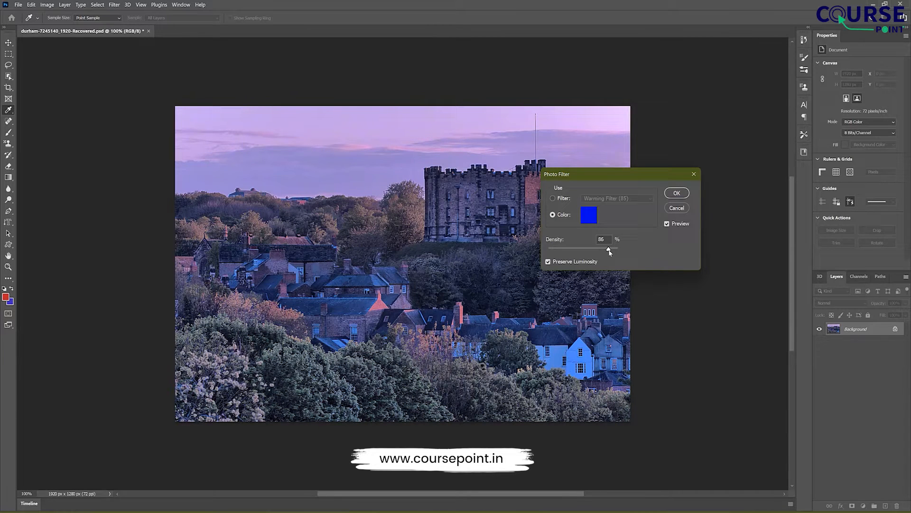
{"action": "left_click_drag", "start_coordinate": [606, 253], "coordinate": [606, 252]}
{"action": "mouse_move", "coordinate": [610, 251]}
{"action": "left_mouse_down"}
{"action": "mouse_move", "coordinate": [548, 252]}
{"action": "mouse_move", "coordinate": [616, 252]}
{"action": "left_mouse_up"}
Step: Try yellow (ceec00) as the Photo Filter colour, and discard the adjustment
{"action": "left_click", "coordinate": [588, 214]}
{"action": "left_click", "coordinate": [462, 214]}
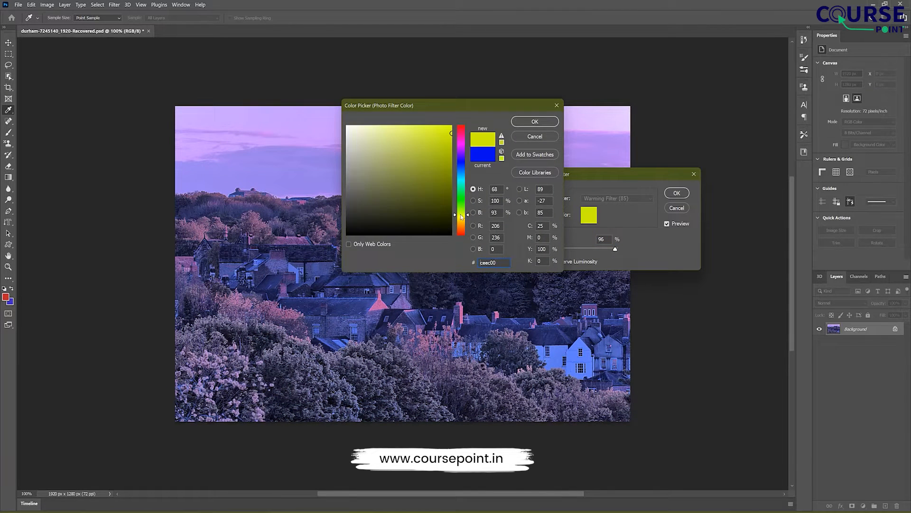
{"action": "left_click", "coordinate": [535, 121]}
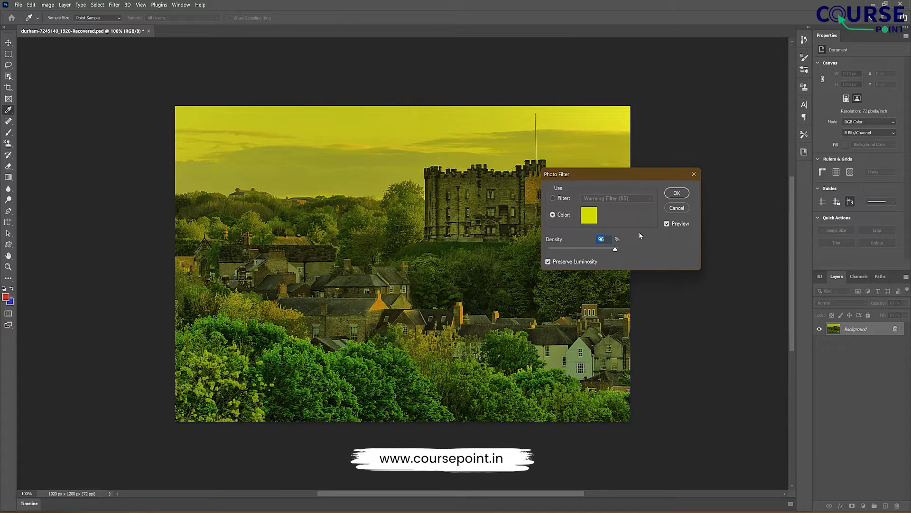
{"action": "left_click", "coordinate": [693, 175]}
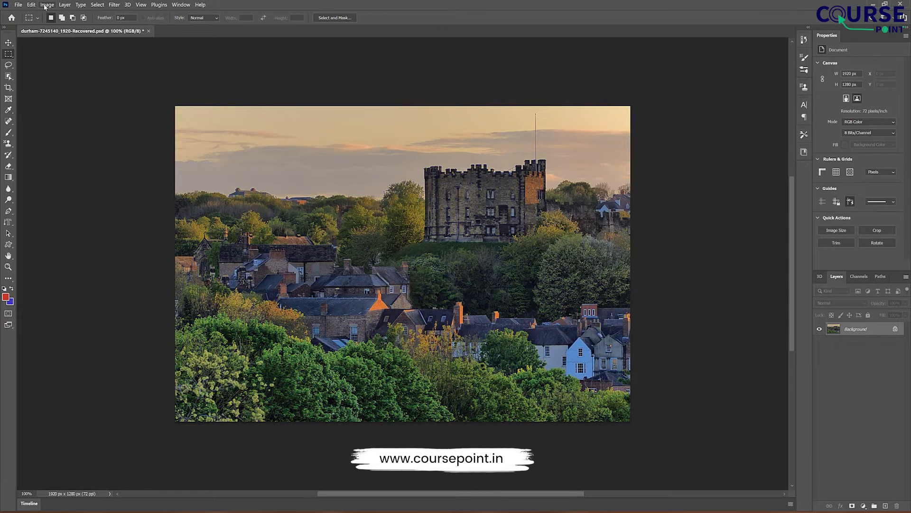
Step: Try a Channel Mixer adjustment on the Red output channel with red +115, green -142, blue -51 and constant +54, and discard it
{"action": "left_click", "coordinate": [47, 5]}
{"action": "mouse_move", "coordinate": [87, 27]}
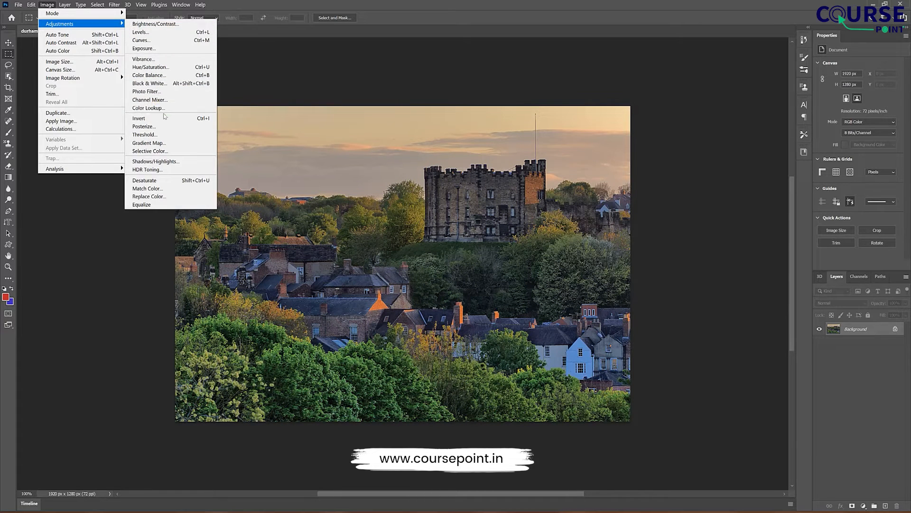
{"action": "left_click", "coordinate": [164, 102]}
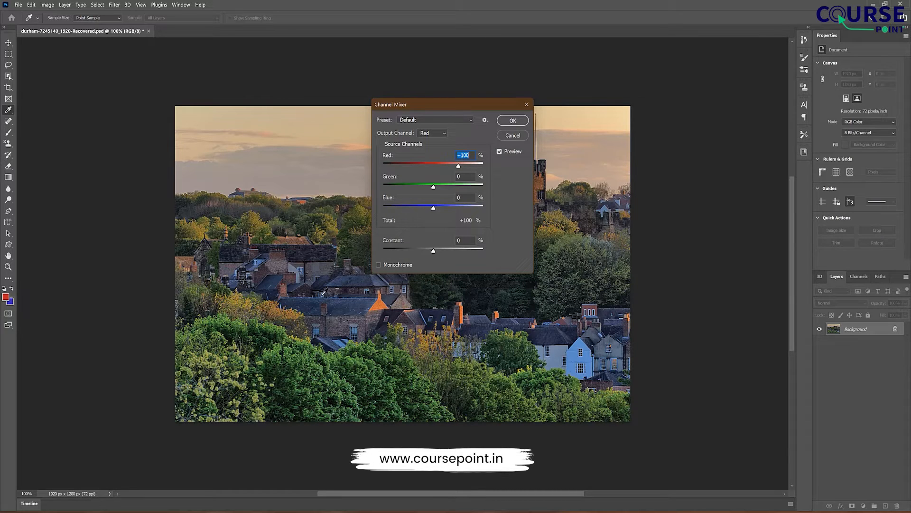
{"action": "left_click_drag", "start_coordinate": [435, 209], "coordinate": [406, 166]}
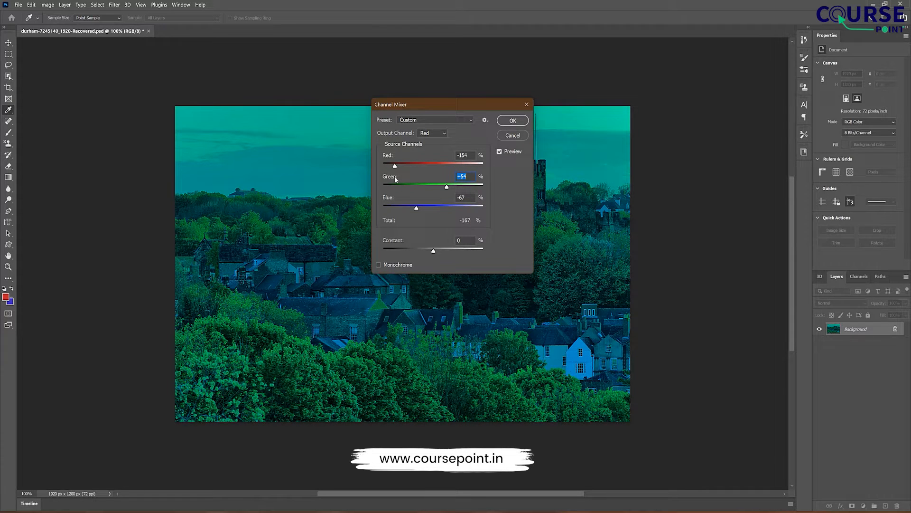
{"action": "left_click_drag", "start_coordinate": [425, 166], "coordinate": [397, 190]}
{"action": "left_click_drag", "start_coordinate": [436, 204], "coordinate": [446, 252]}
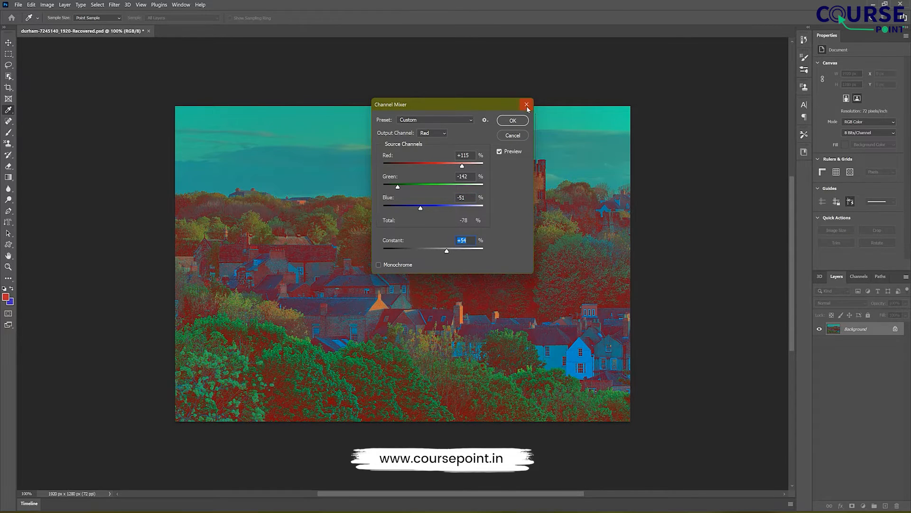
{"action": "left_click", "coordinate": [527, 106]}
Step: Invert the photo's colours, and invert them back to the original
{"action": "left_click", "coordinate": [47, 5]}
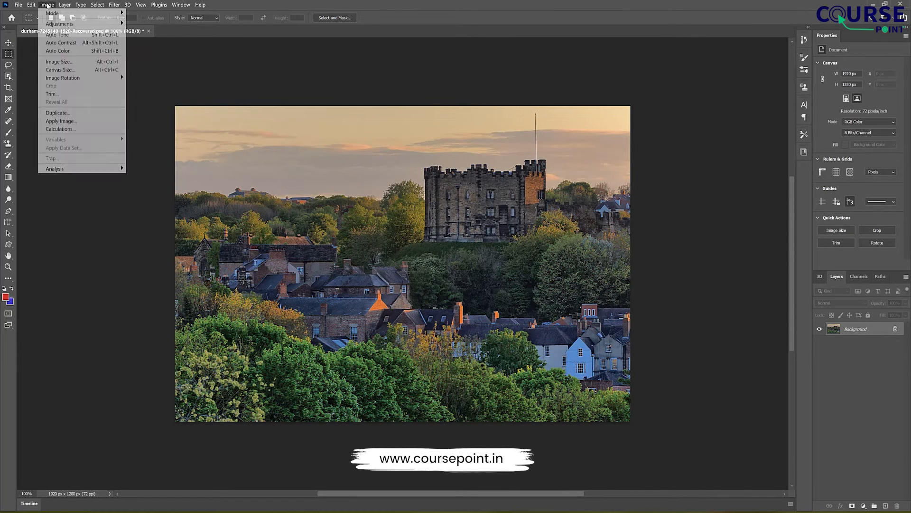
{"action": "mouse_move", "coordinate": [109, 24]}
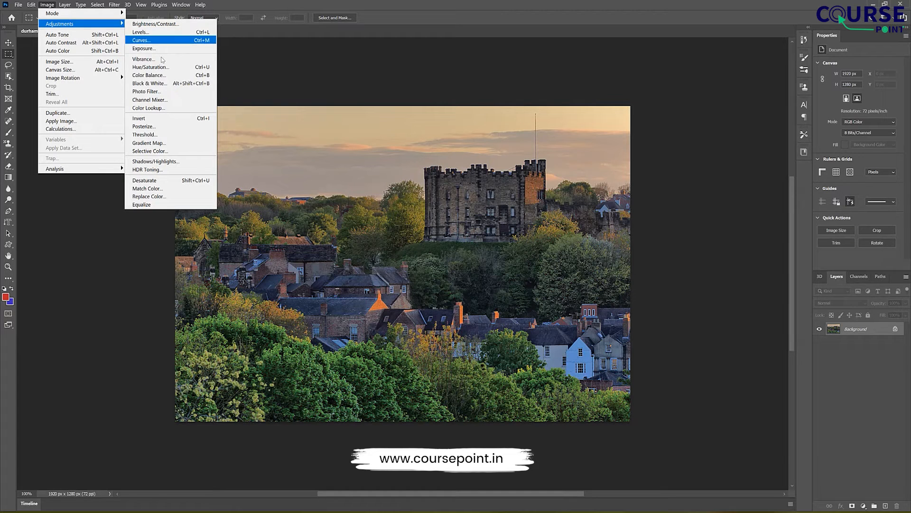
{"action": "left_click", "coordinate": [160, 119]}
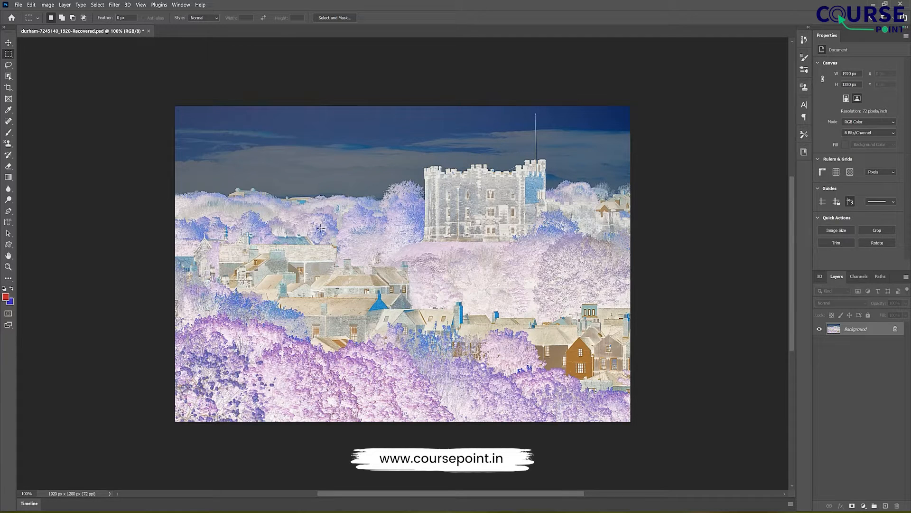
{"action": "key", "text": "ctrl+i"}
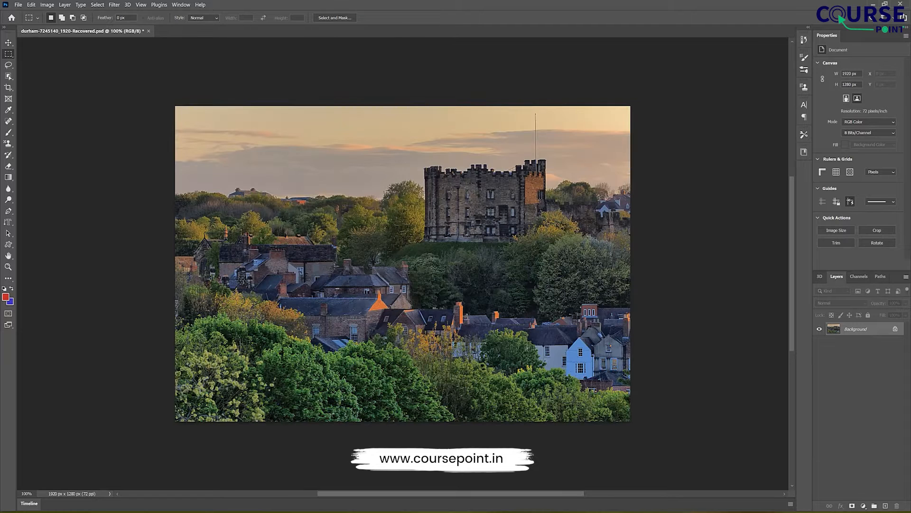
Step: Try the Equalize adjustment on the photo
{"action": "left_click", "coordinate": [47, 5]}
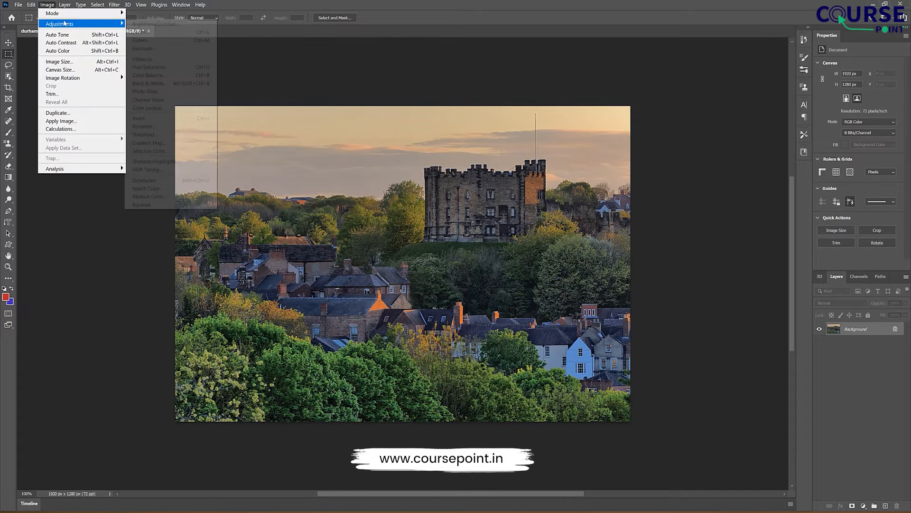
{"action": "mouse_move", "coordinate": [123, 24]}
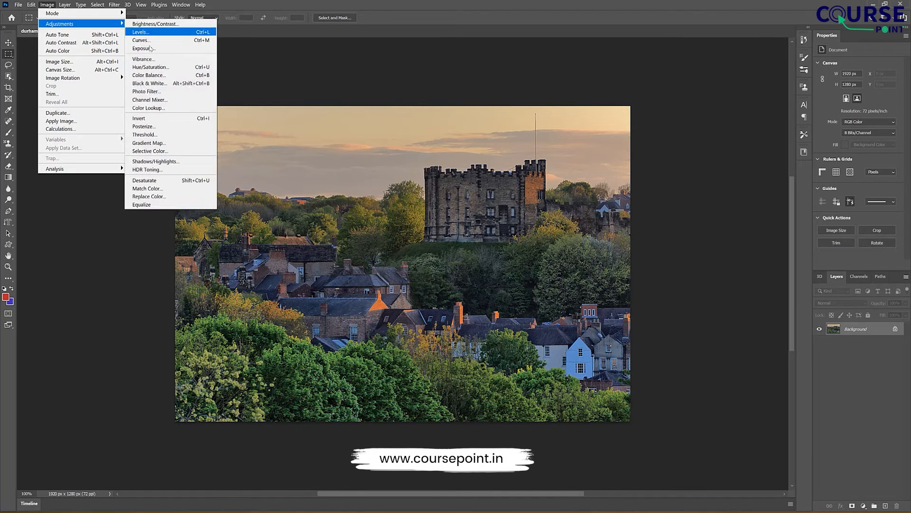
{"action": "left_click", "coordinate": [166, 204]}
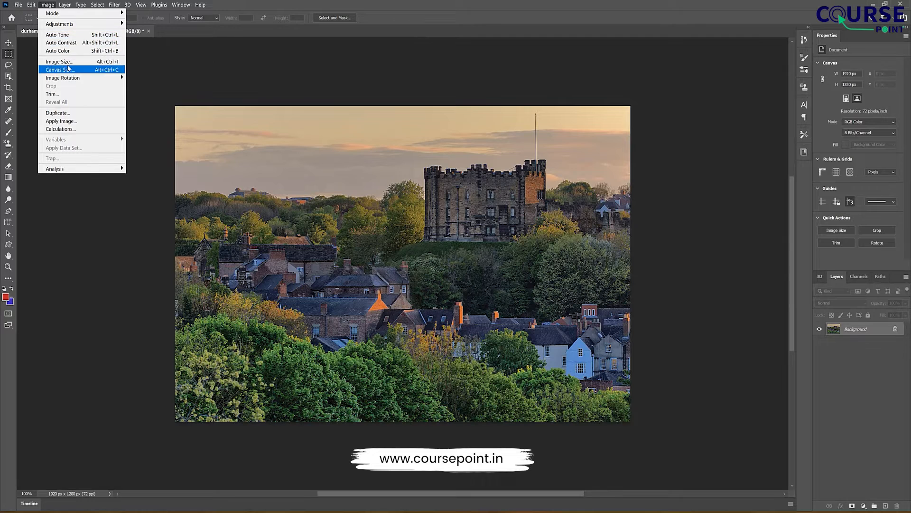
Step: Apply Auto Tone and Auto Contrast to the castle photo
{"action": "left_click", "coordinate": [80, 35]}
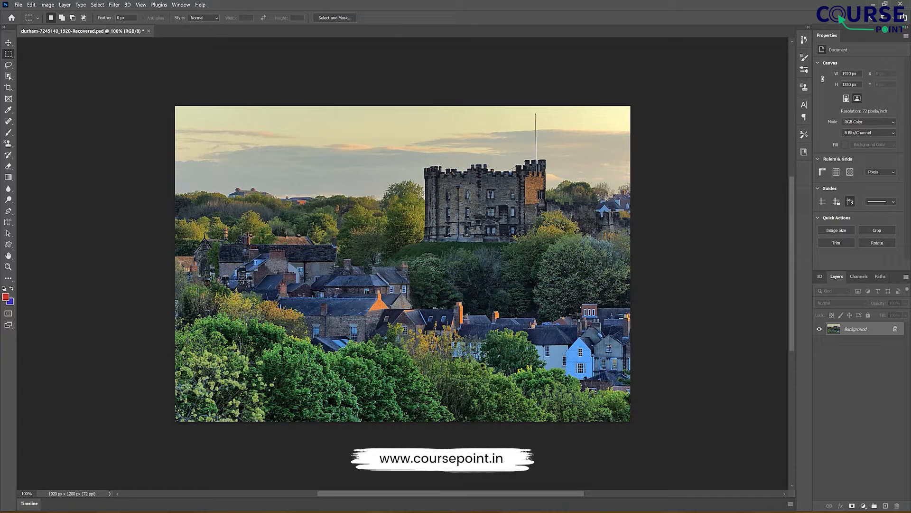
{"action": "left_click", "coordinate": [48, 4]}
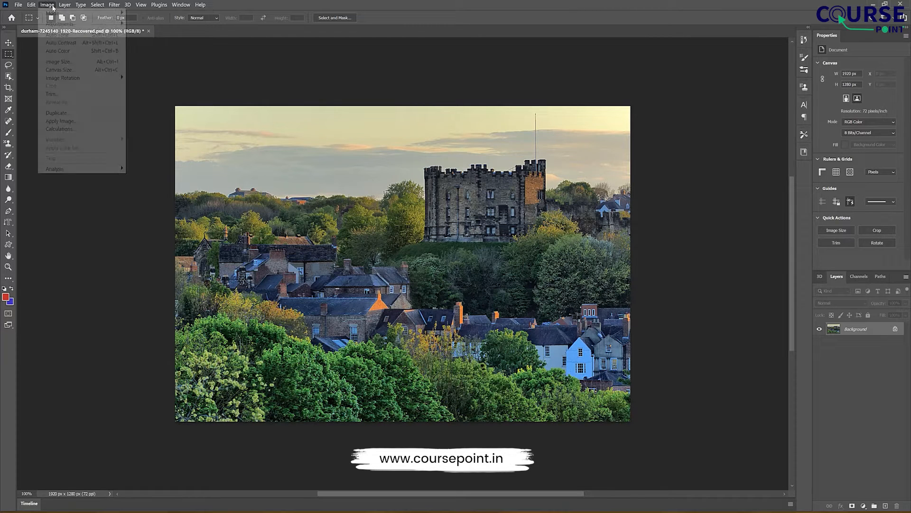
{"action": "left_click", "coordinate": [60, 43]}
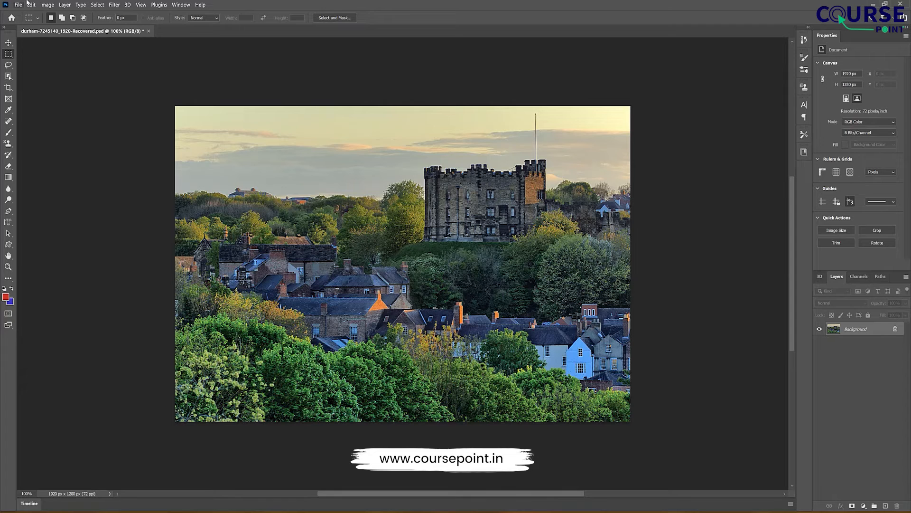
Step: Apply Auto Color to the castle photo
{"action": "left_click", "coordinate": [47, 5]}
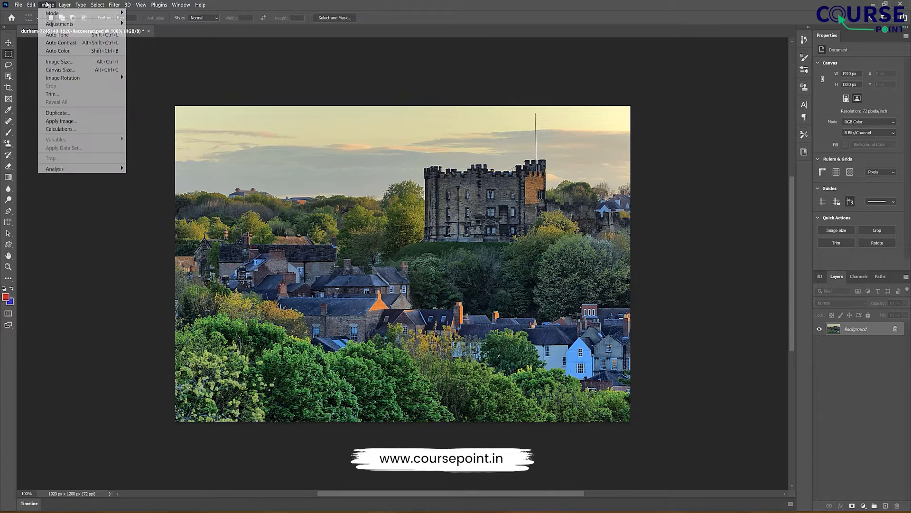
{"action": "left_click", "coordinate": [72, 51]}
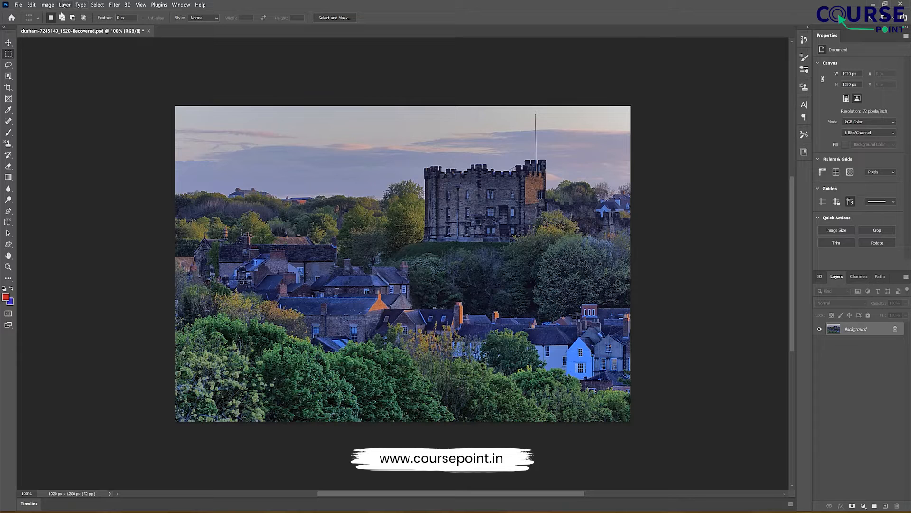
Step: Review the dimension units in the Image Size settings and try a resolution of 50 pixels/inch
{"action": "left_click", "coordinate": [46, 5]}
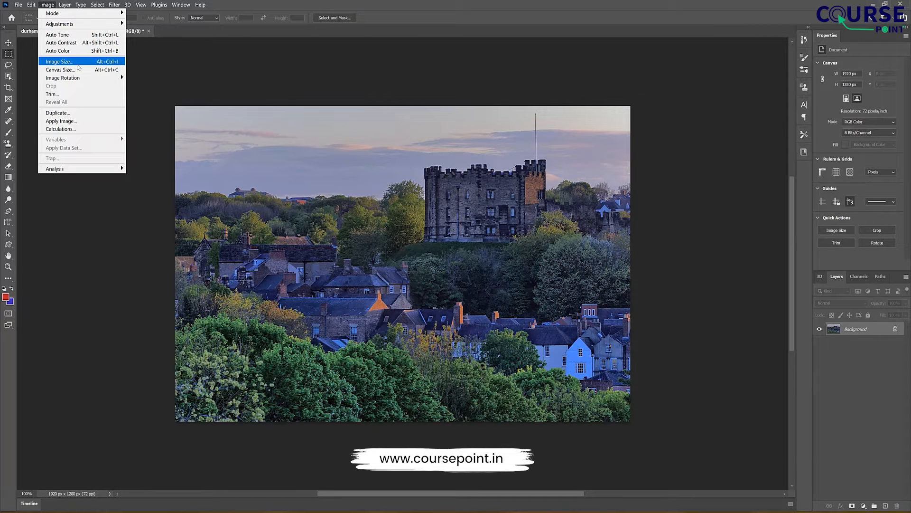
{"action": "left_click", "coordinate": [62, 62]}
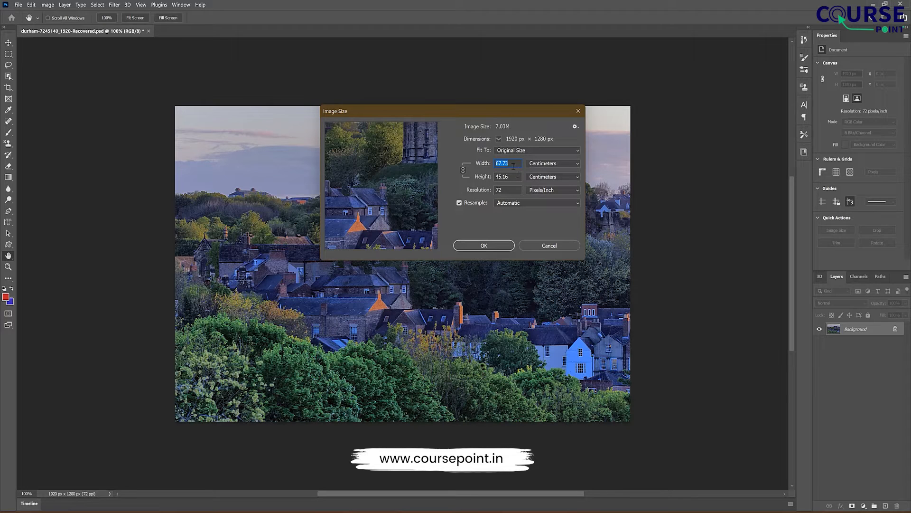
{"action": "left_click", "coordinate": [499, 139]}
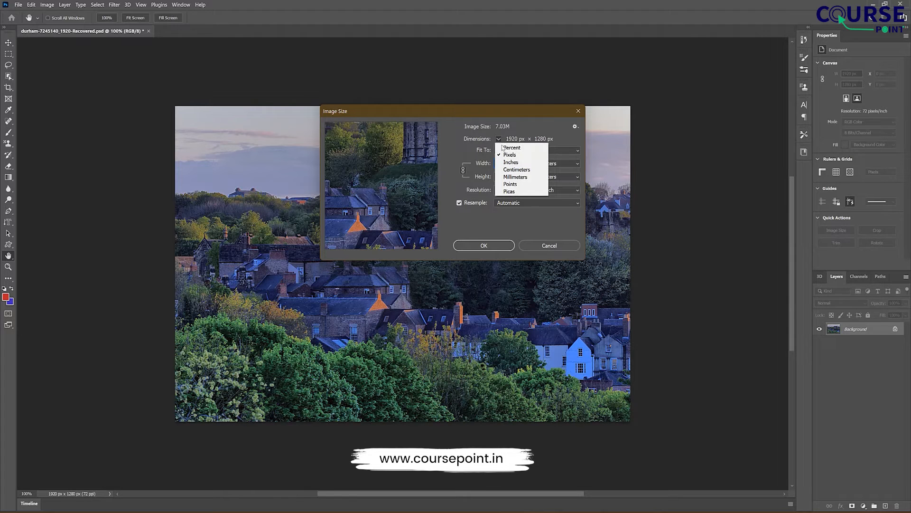
{"action": "left_click", "coordinate": [518, 127]}
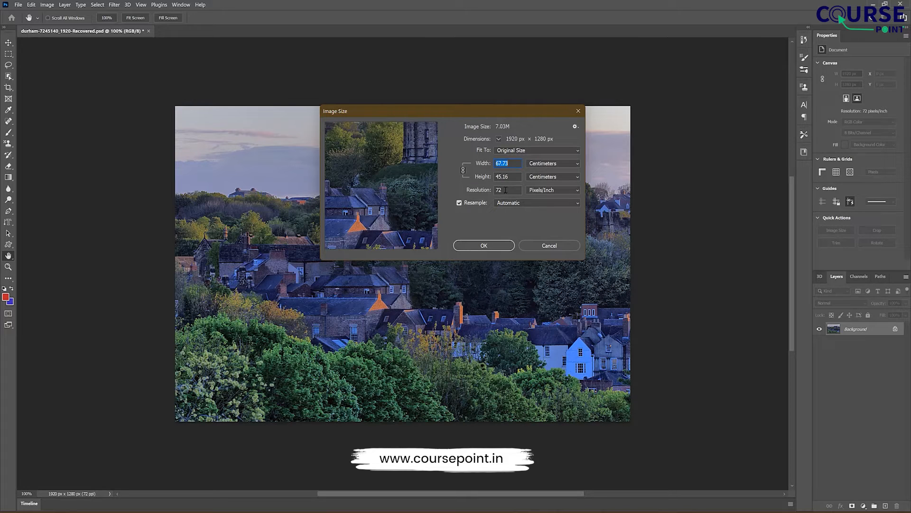
{"action": "left_click_drag", "start_coordinate": [506, 190], "coordinate": [488, 194]}
{"action": "type", "text": "50"}
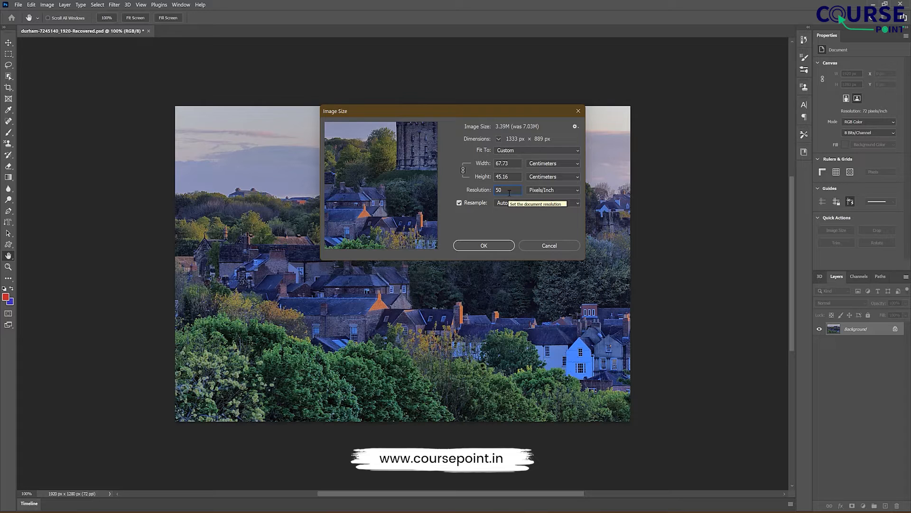
Step: Set the image resolution to 300 pixels/inch with resampling on and apply the new image size
{"action": "key", "text": "BackSpace"}
{"action": "key", "text": "BackSpace"}
{"action": "type", "text": "300"}
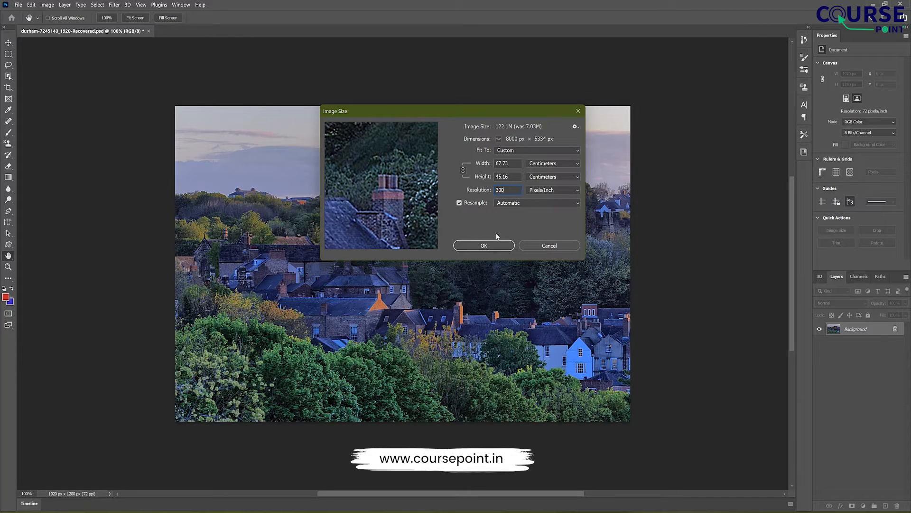
{"action": "left_click", "coordinate": [484, 245]}
{"action": "key", "text": "m"}
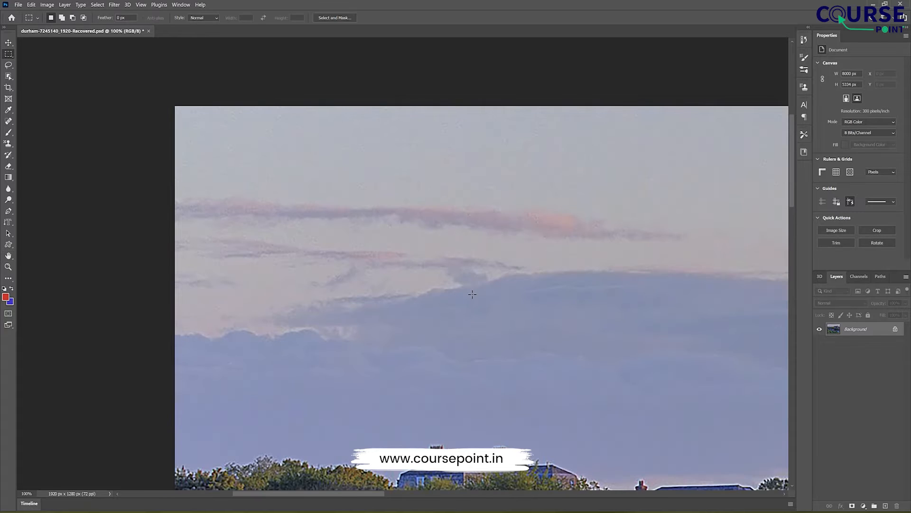
Step: Inspect the enlarged photo and set the image resolution to 72 pixels/inch
{"action": "scroll", "coordinate": [457, 333], "scroll_direction": "down", "scroll_amount": 5}
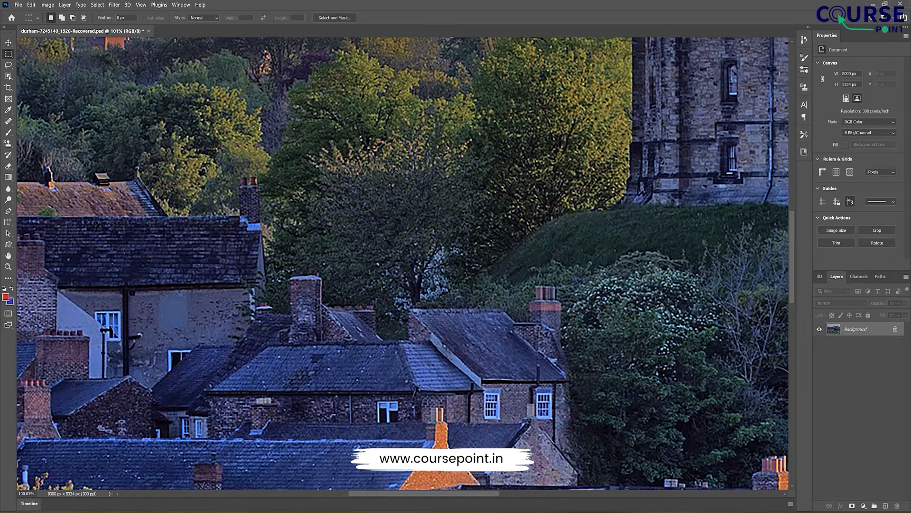
{"action": "scroll", "coordinate": [404, 181], "scroll_direction": "up", "scroll_amount": 2}
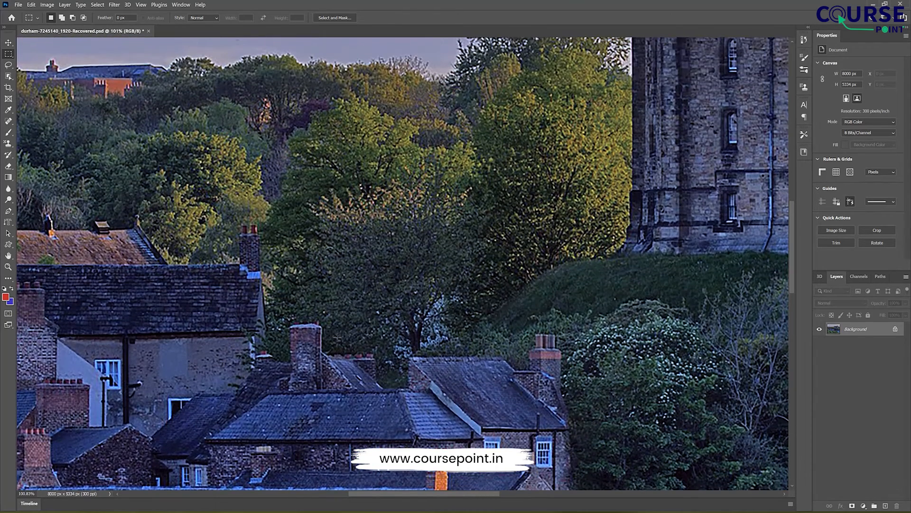
{"action": "scroll", "coordinate": [373, 189], "scroll_direction": "up", "scroll_amount": 2}
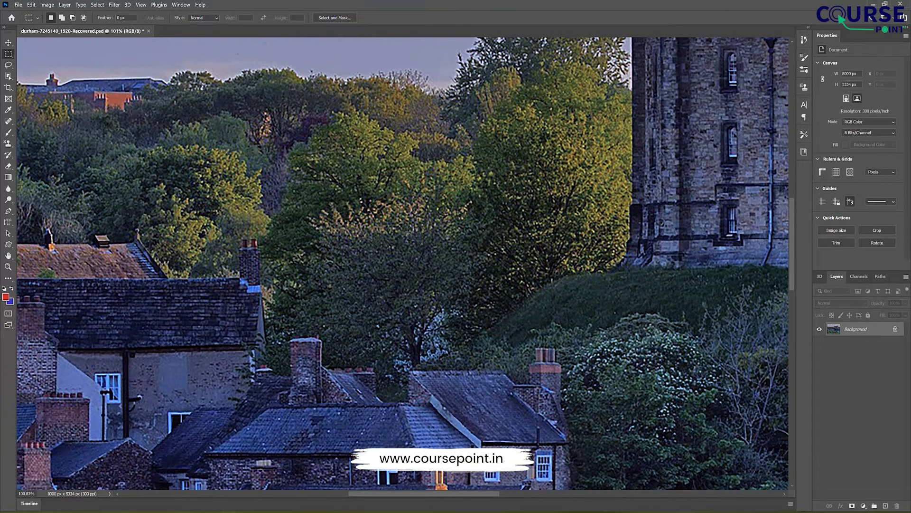
{"action": "left_click", "coordinate": [47, 5]}
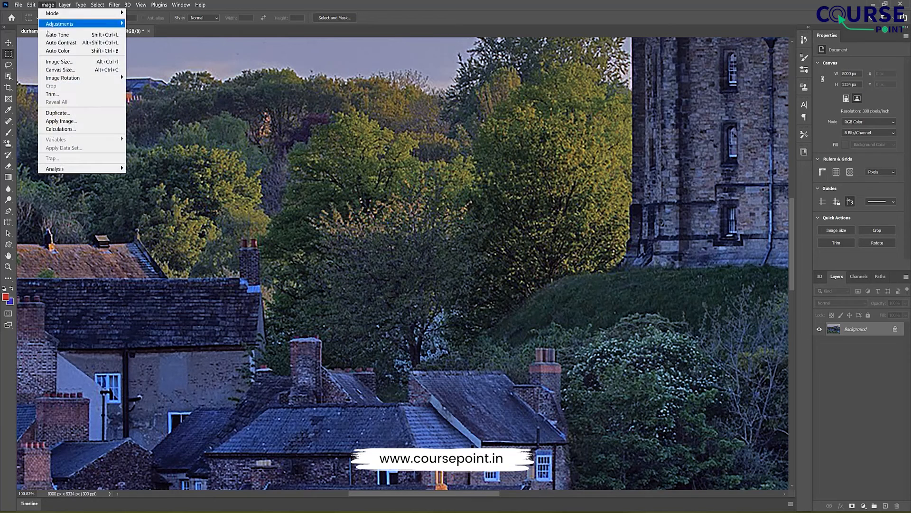
{"action": "left_click", "coordinate": [72, 63]}
{"action": "double_click", "coordinate": [507, 190]}
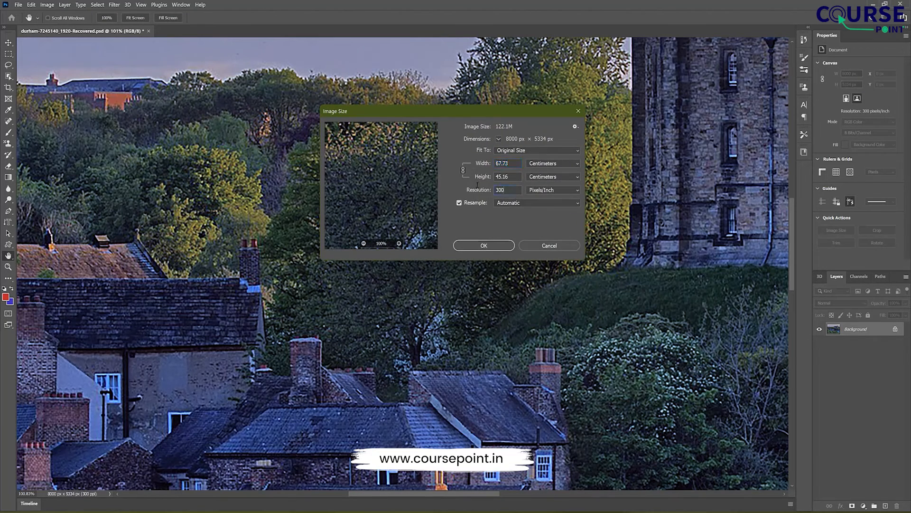
{"action": "type", "text": "72"}
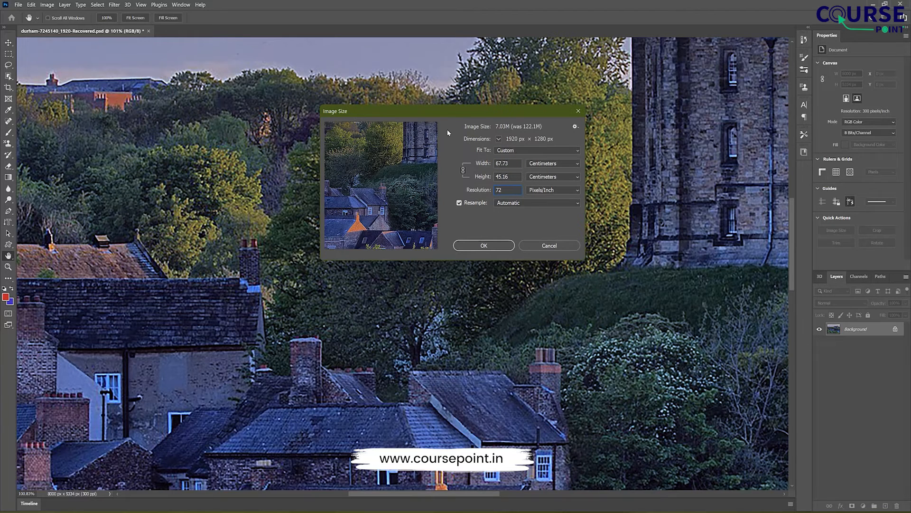
{"action": "left_click", "coordinate": [484, 246]}
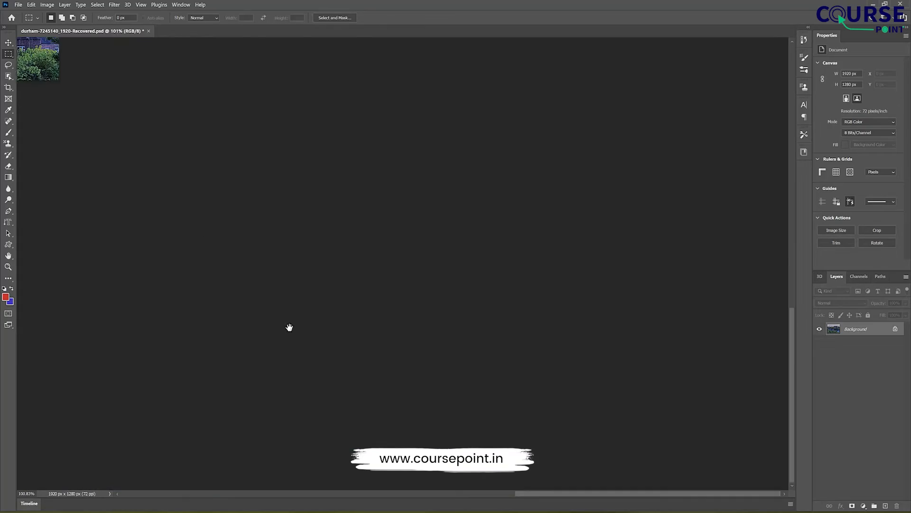
Step: Examine the resampled castle photo as a whole and its detail at high magnification
{"action": "left_click_drag", "start_coordinate": [289, 327], "coordinate": [451, 340]}
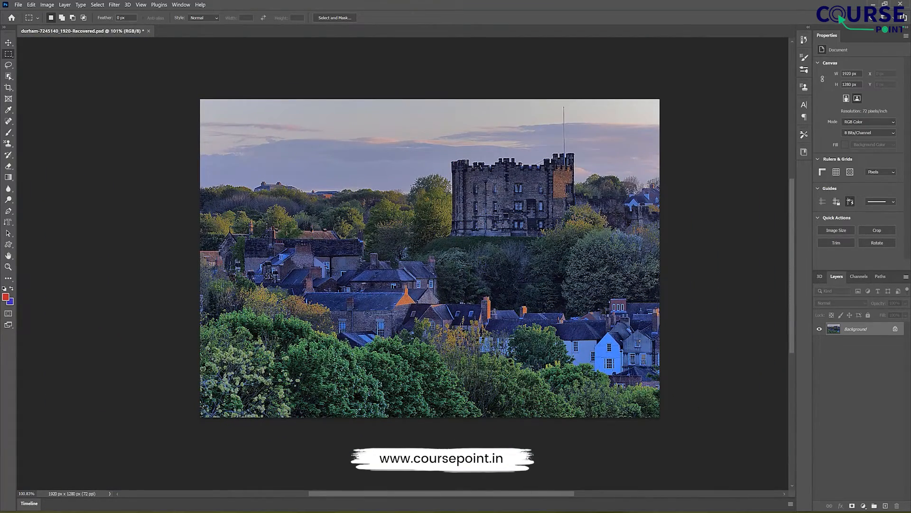
{"action": "scroll", "coordinate": [446, 246], "scroll_direction": "up", "scroll_amount": 3}
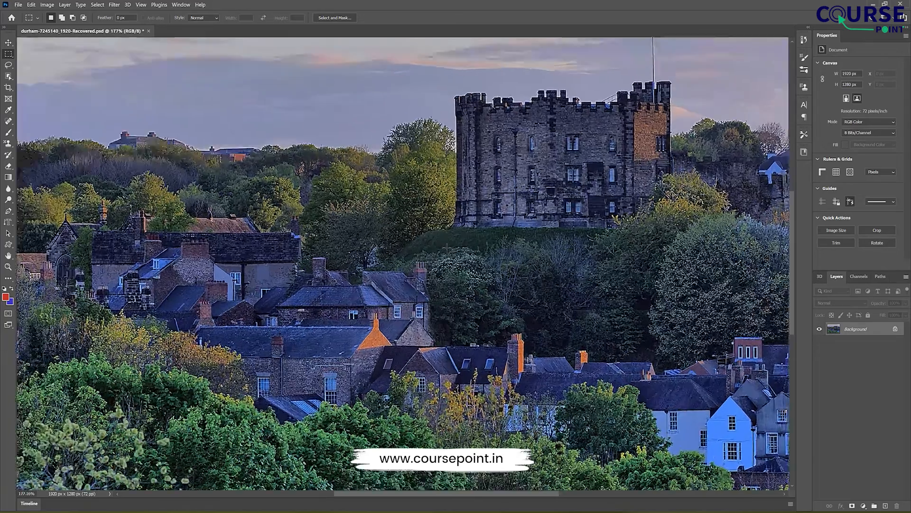
{"action": "scroll", "coordinate": [446, 251], "scroll_direction": "up", "scroll_amount": 4}
{"action": "scroll", "coordinate": [446, 251], "scroll_direction": "down", "scroll_amount": 2}
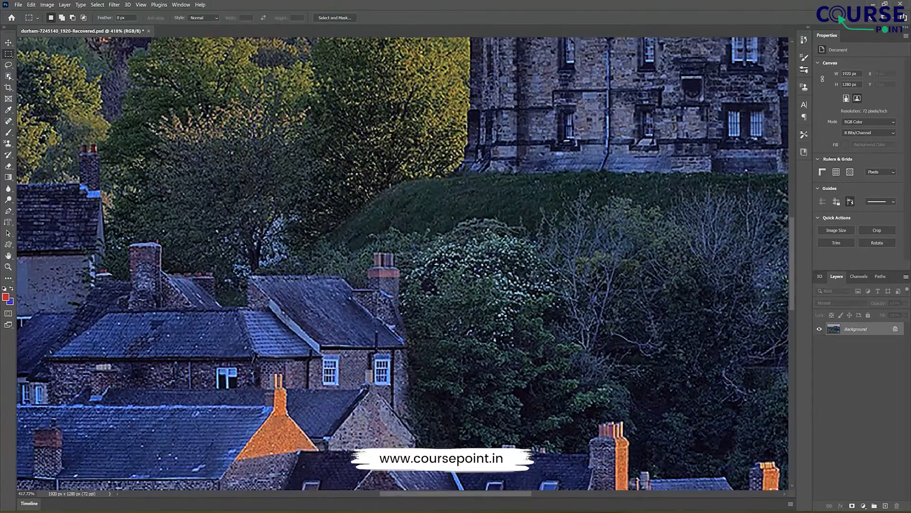
{"action": "scroll", "coordinate": [446, 251], "scroll_direction": "up", "scroll_amount": 2}
{"action": "scroll", "coordinate": [358, 191], "scroll_direction": "down", "scroll_amount": 6}
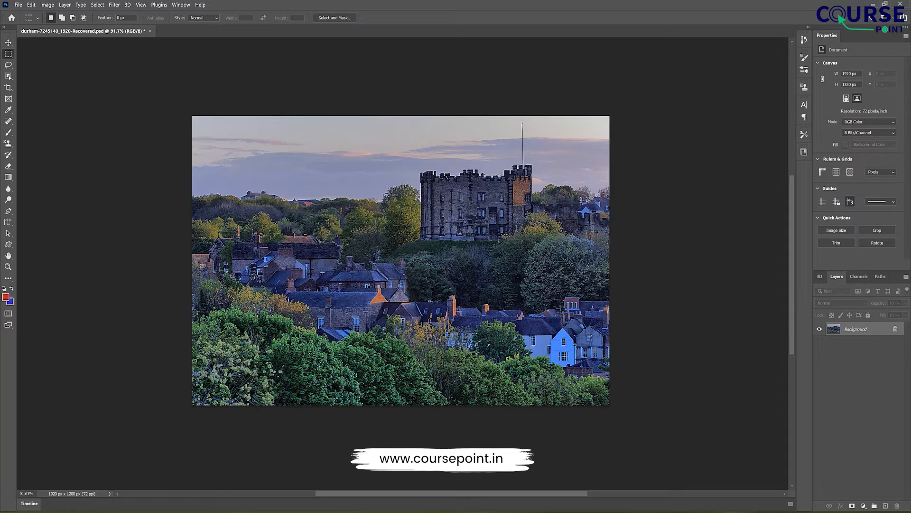
Step: Review the width unit options in the Image Size settings, try Percent, and leave without resizing
{"action": "left_click", "coordinate": [47, 5]}
{"action": "left_click", "coordinate": [61, 63]}
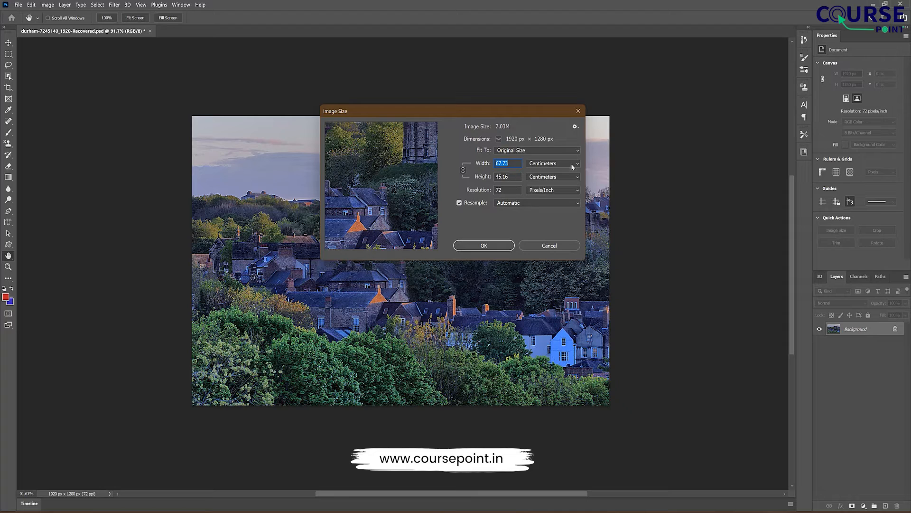
{"action": "left_click", "coordinate": [541, 164]}
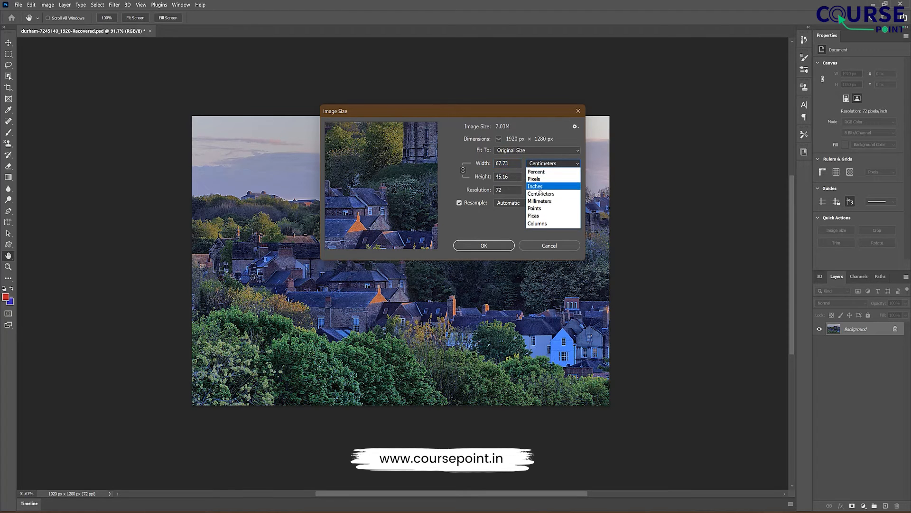
{"action": "left_click", "coordinate": [486, 221]}
{"action": "left_click", "coordinate": [547, 165]}
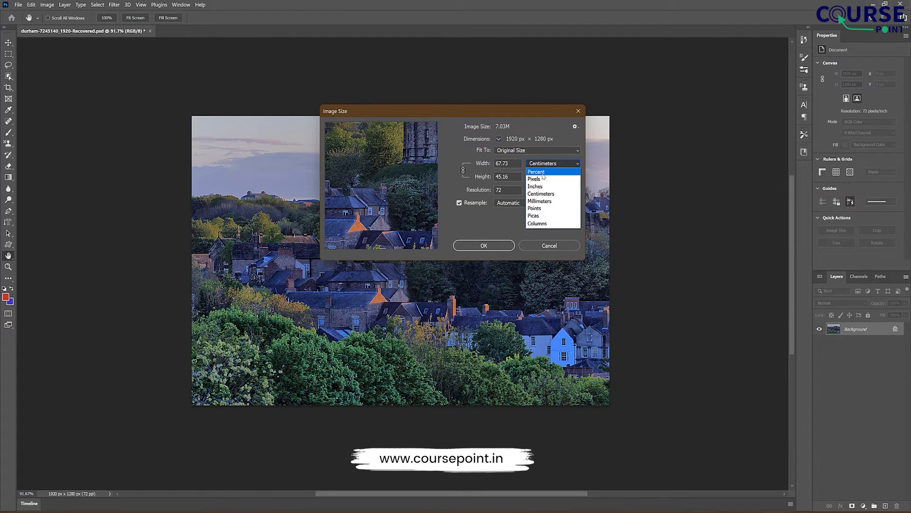
{"action": "left_click", "coordinate": [543, 173]}
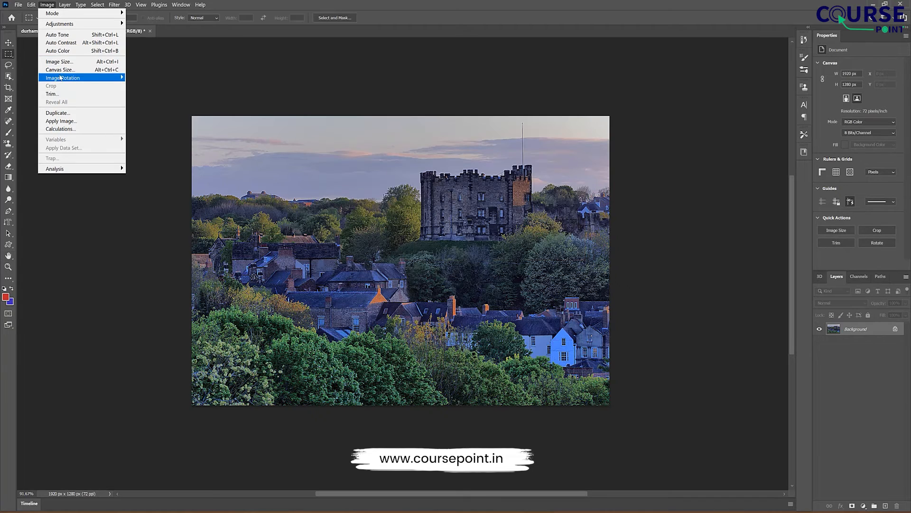
Step: Review the unit options in the Canvas Size settings, trying Inches and Centimeters for the canvas dimensions
{"action": "left_click", "coordinate": [61, 70]}
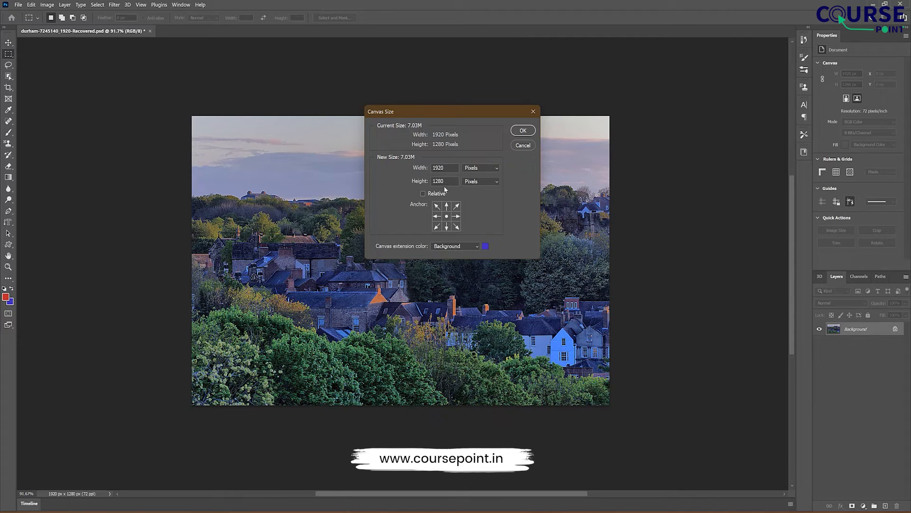
{"action": "left_click", "coordinate": [481, 168]}
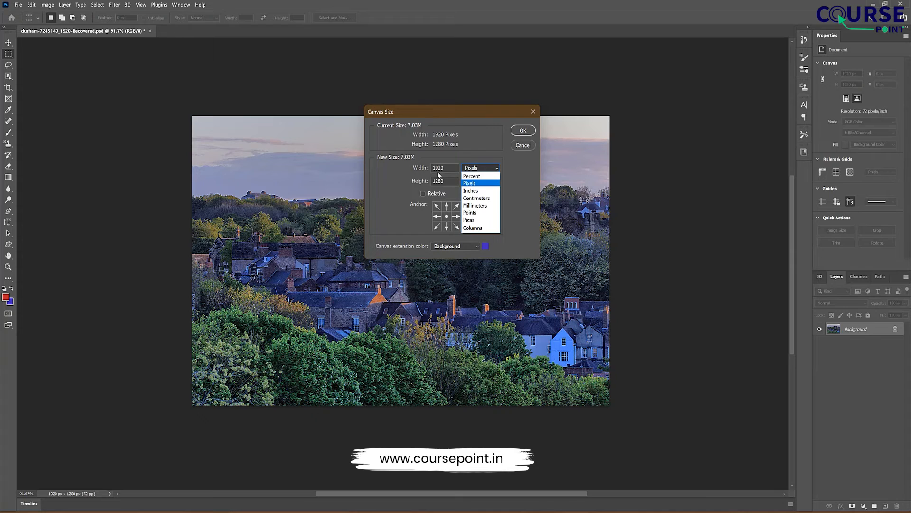
{"action": "left_click", "coordinate": [476, 192]}
{"action": "left_click", "coordinate": [480, 168]}
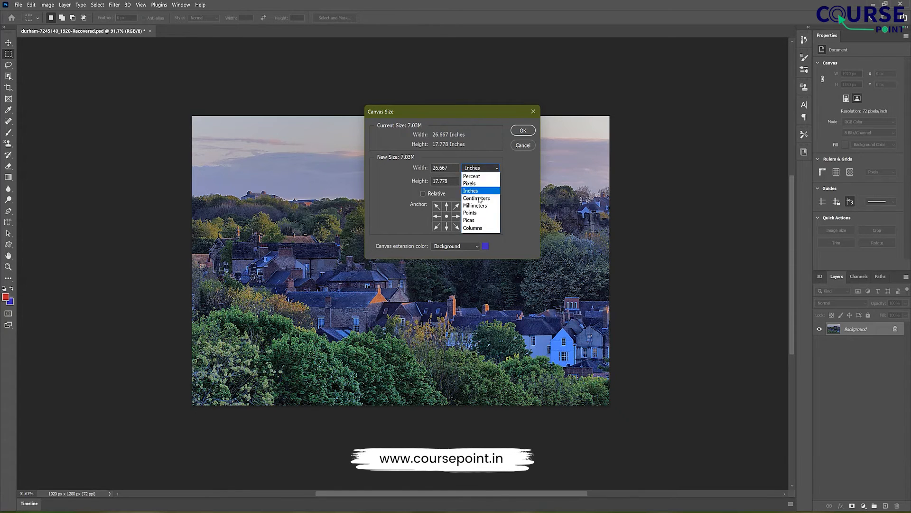
{"action": "left_click", "coordinate": [476, 196]}
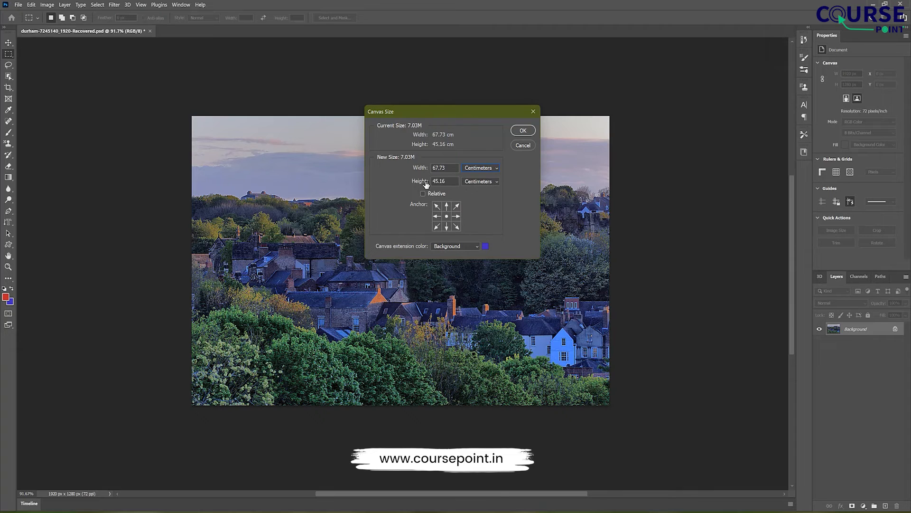
{"action": "left_click", "coordinate": [479, 172]}
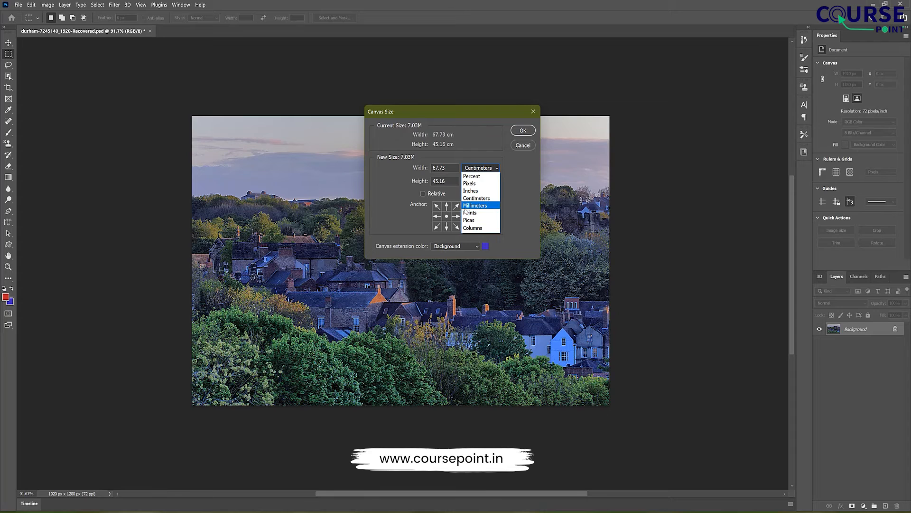
{"action": "left_click", "coordinate": [470, 145]}
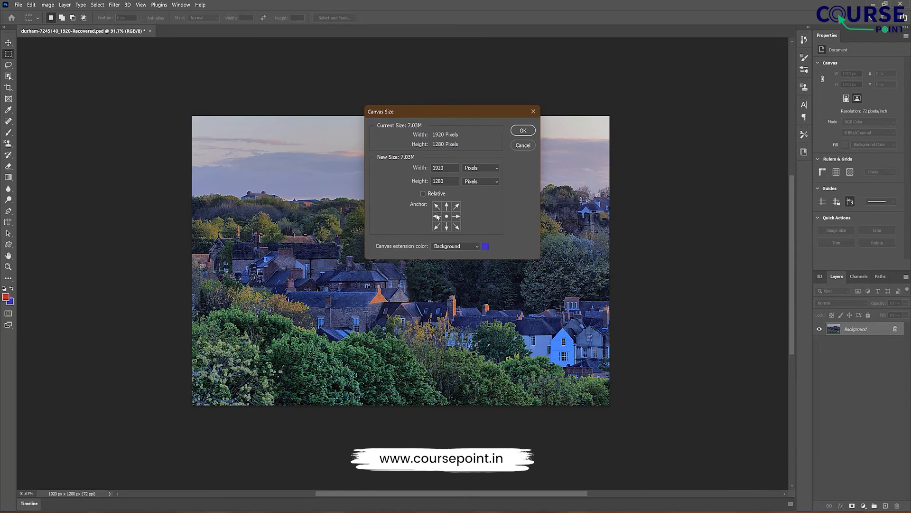
Step: Extend the canvas to a width of 30 inches with the anchor at the middle left, using the background extension color
{"action": "left_click", "coordinate": [437, 216]}
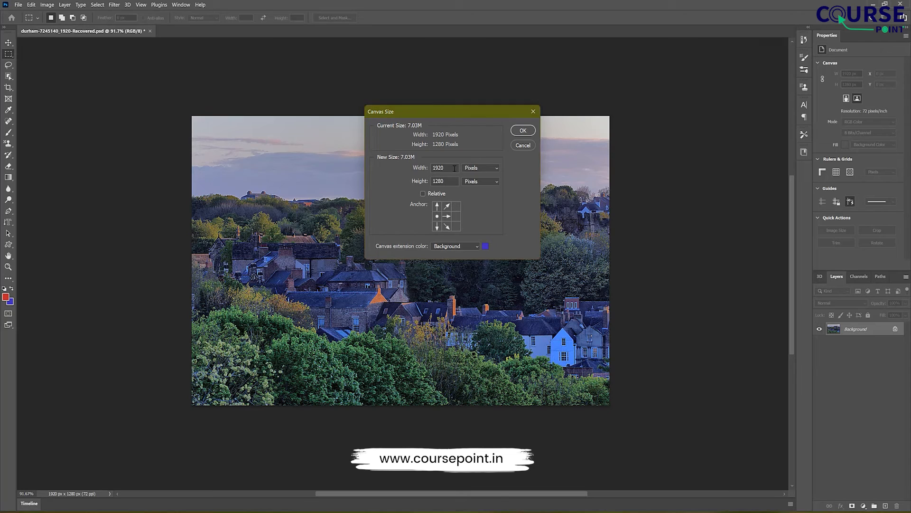
{"action": "left_click", "coordinate": [485, 168]}
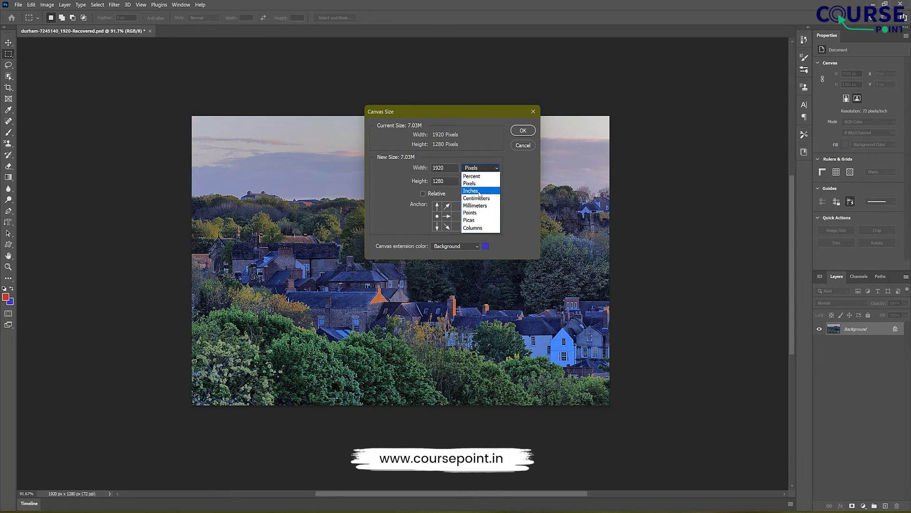
{"action": "left_click", "coordinate": [478, 190]}
{"action": "double_click", "coordinate": [446, 168]}
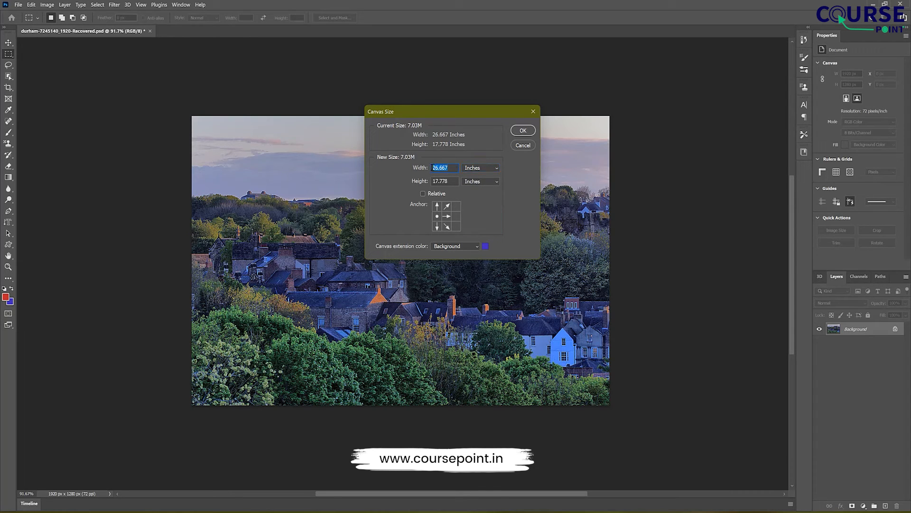
{"action": "type", "text": "30"}
{"action": "left_click", "coordinate": [522, 130]}
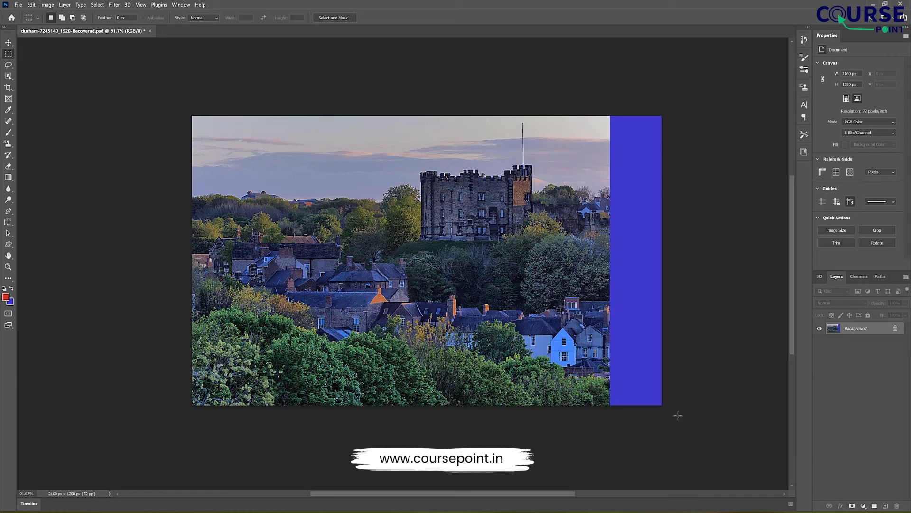
Step: Open the Canvas Size settings for the widened photo
{"action": "left_click", "coordinate": [43, 6]}
{"action": "left_click", "coordinate": [59, 71]}
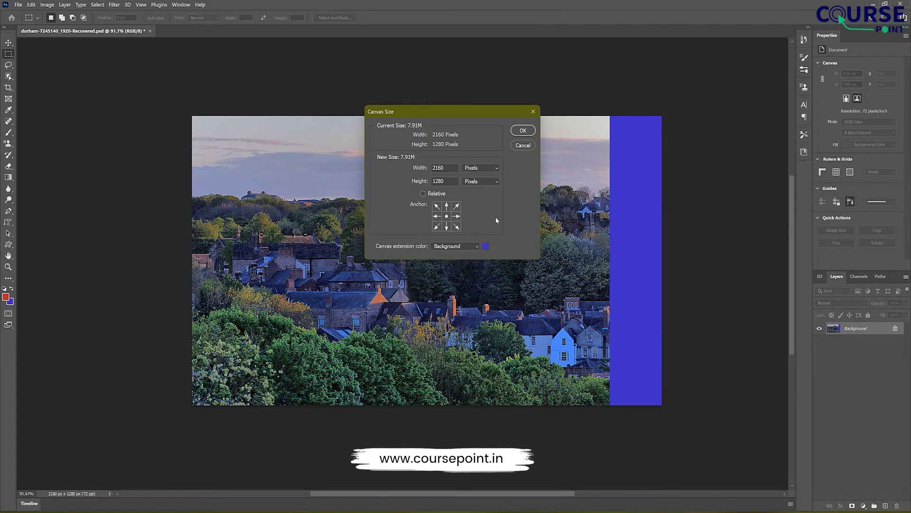